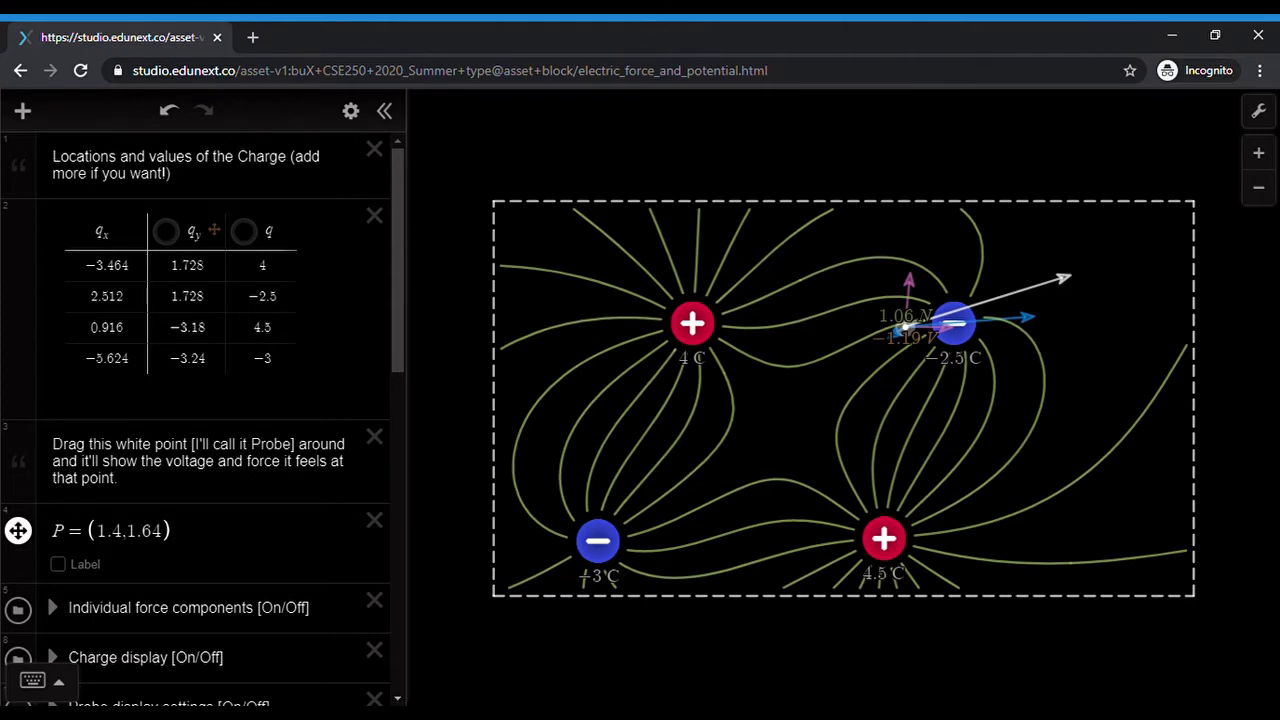
Change the −2.5 C charge's x position from 2.512 to 3.
{"action": "scroll", "coordinate": [46, 460], "scroll_direction": "down", "scroll_amount": 3}
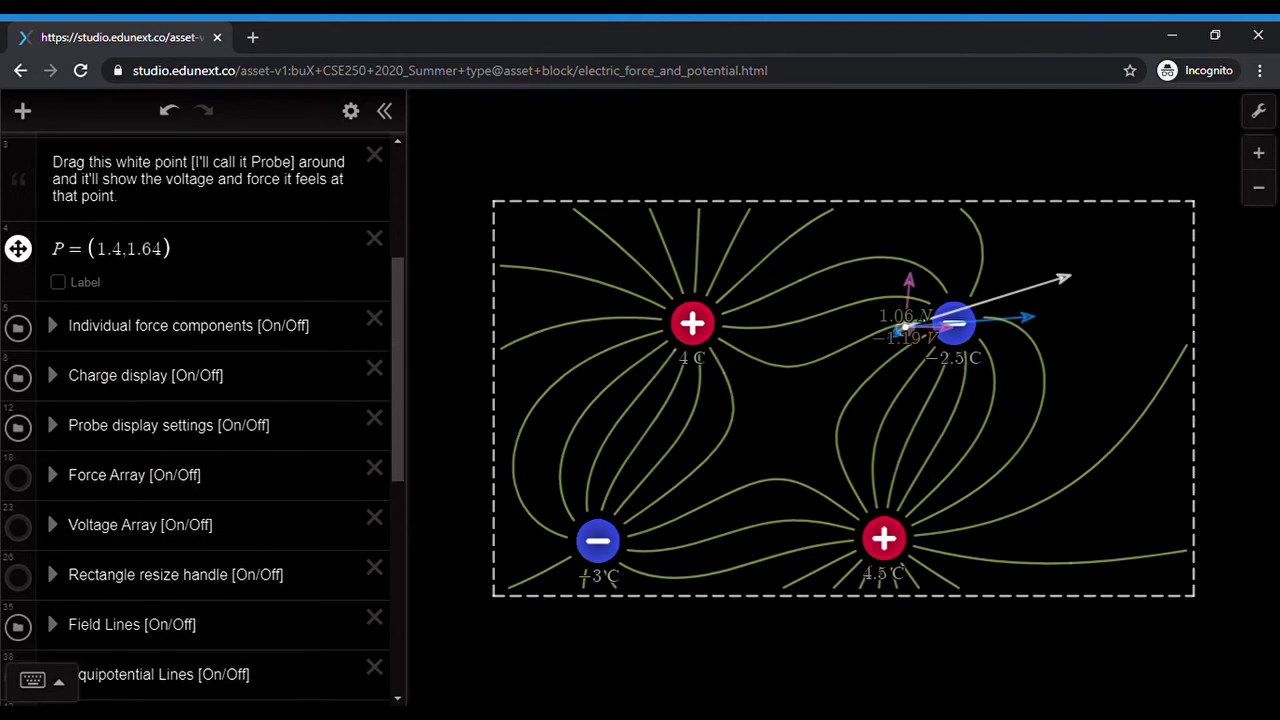
{"action": "scroll", "coordinate": [46, 460], "scroll_direction": "up", "scroll_amount": 3}
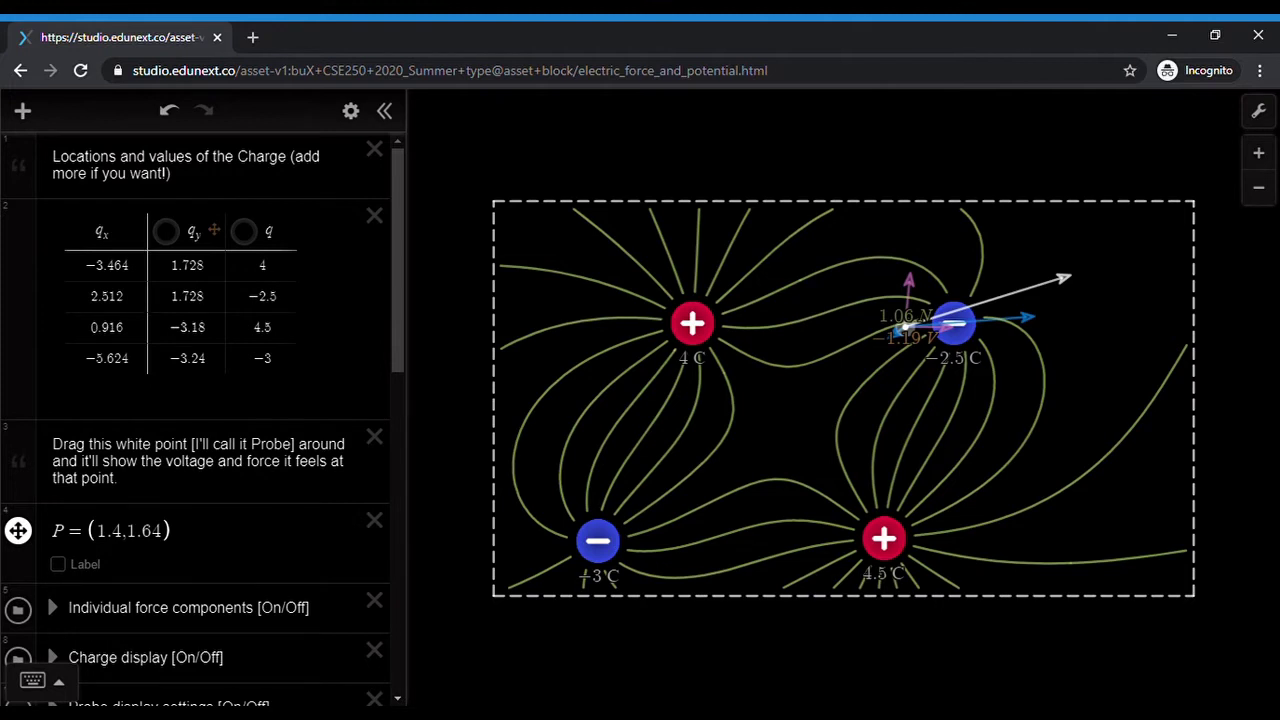
{"action": "left_click", "coordinate": [105, 296]}
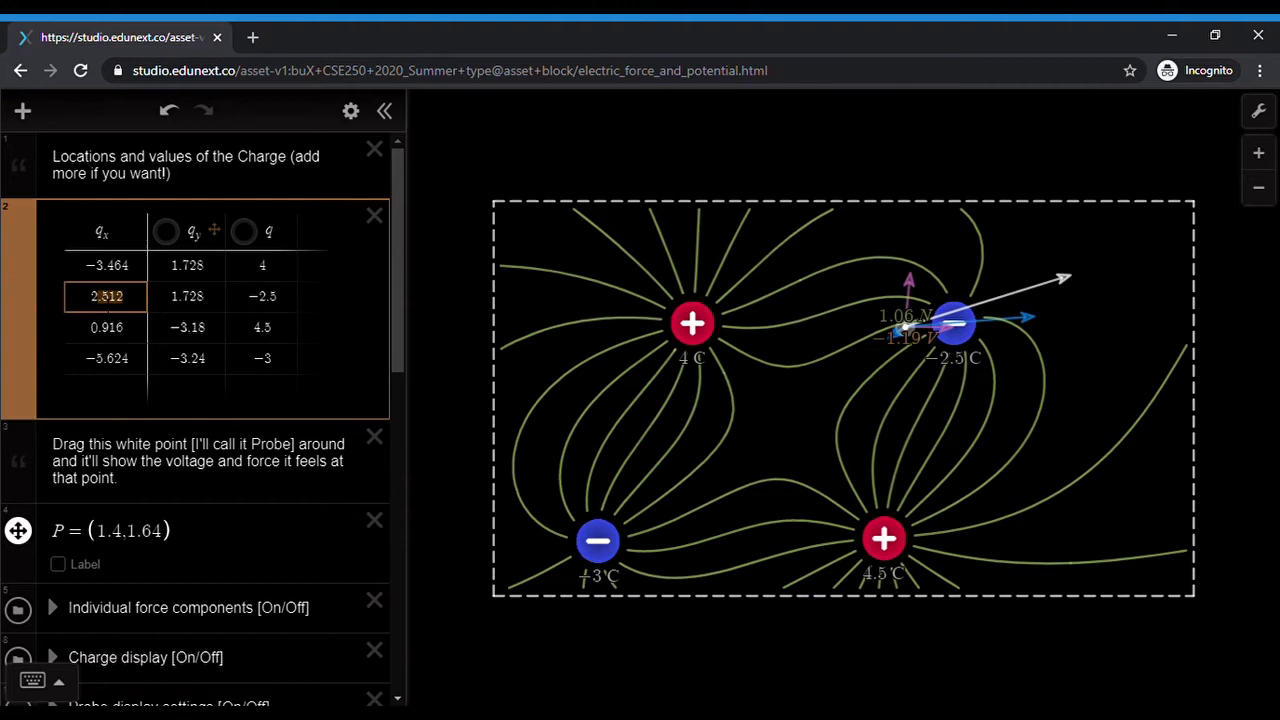
{"action": "type", "text": "3"}
{"action": "left_click", "coordinate": [260, 390]}
Add a fifth charge of −4 C at (−2, 2.3) in a new table row.
{"action": "key", "text": "Left"}
{"action": "key", "text": "Left"}
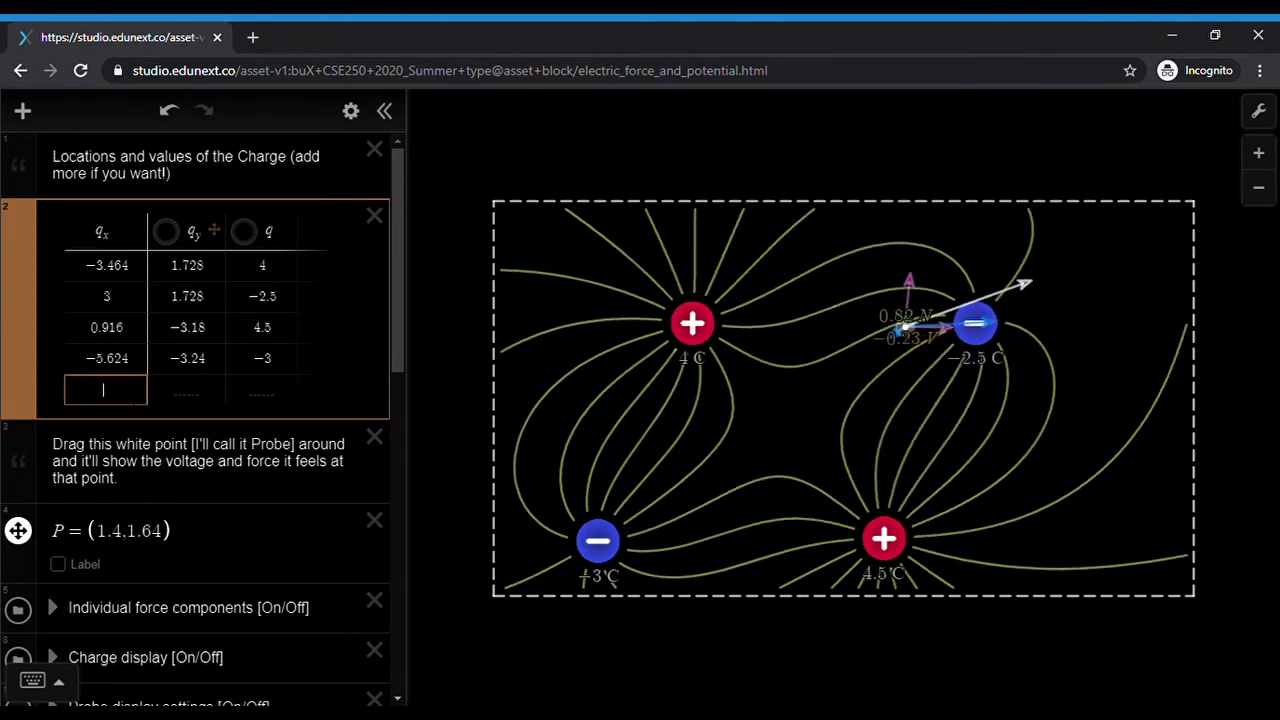
{"action": "type", "text": "-2"}
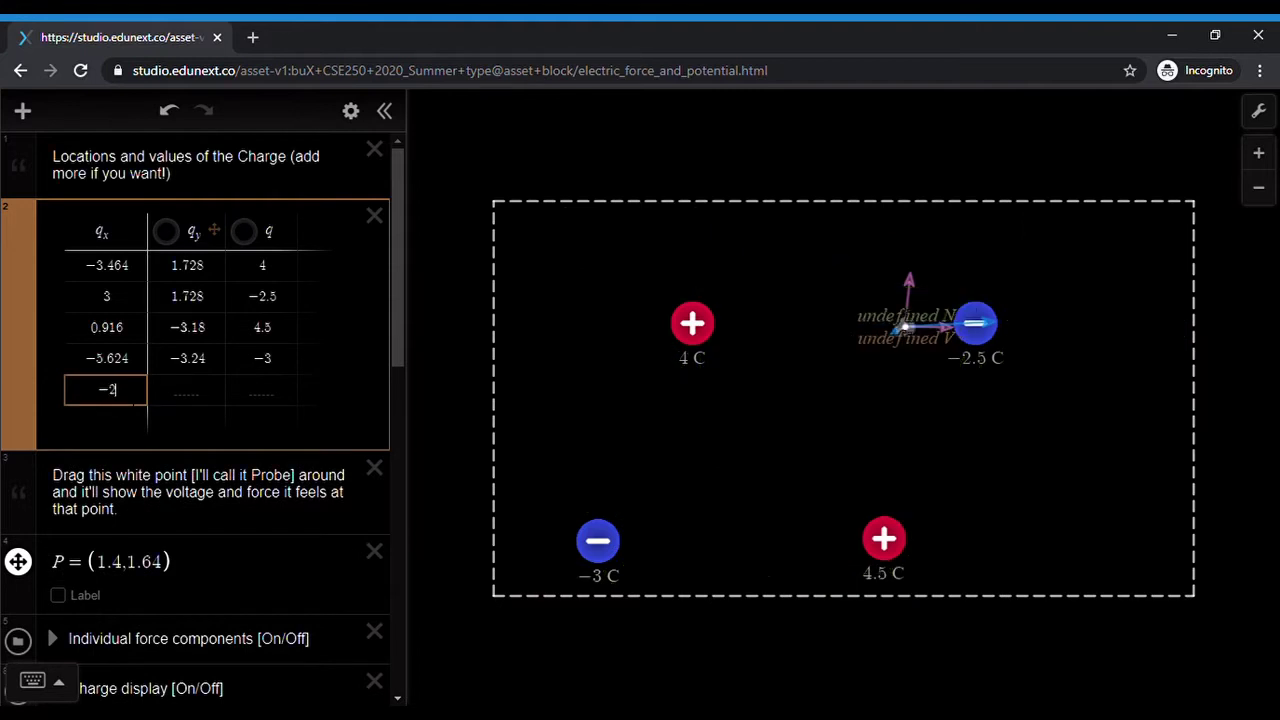
{"action": "key", "text": "Tab"}
{"action": "type", "text": "2.3"}
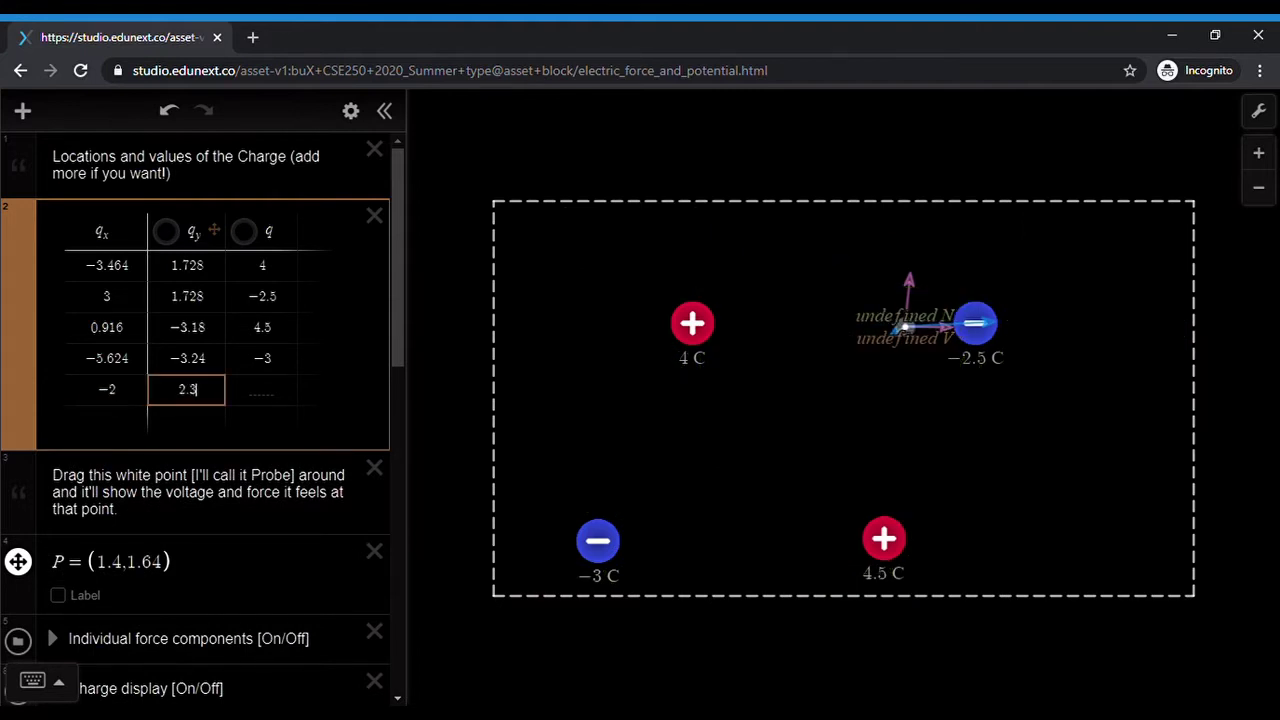
{"action": "key", "text": "Tab"}
{"action": "type", "text": "-4"}
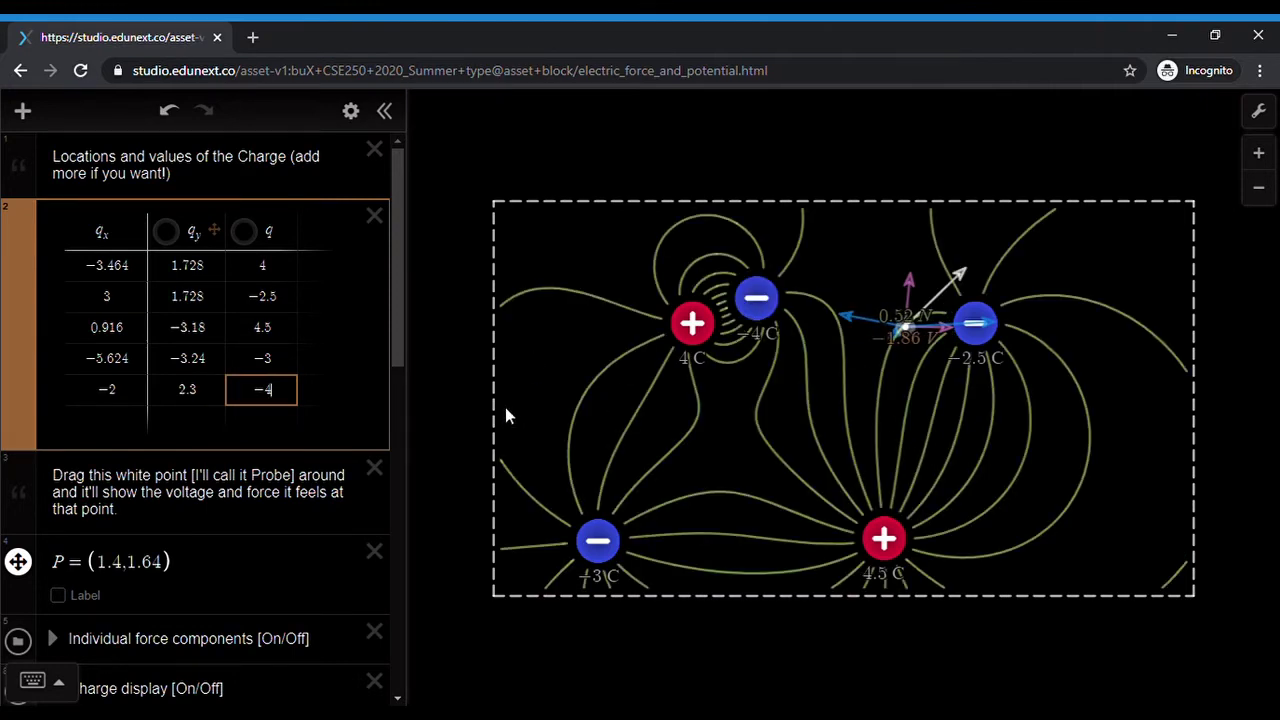
Show charges as draggable points; move the −4 C charge to (−0.55, 0.83) and the probe to (−5.1, 1.94).
{"action": "left_click", "coordinate": [166, 234]}
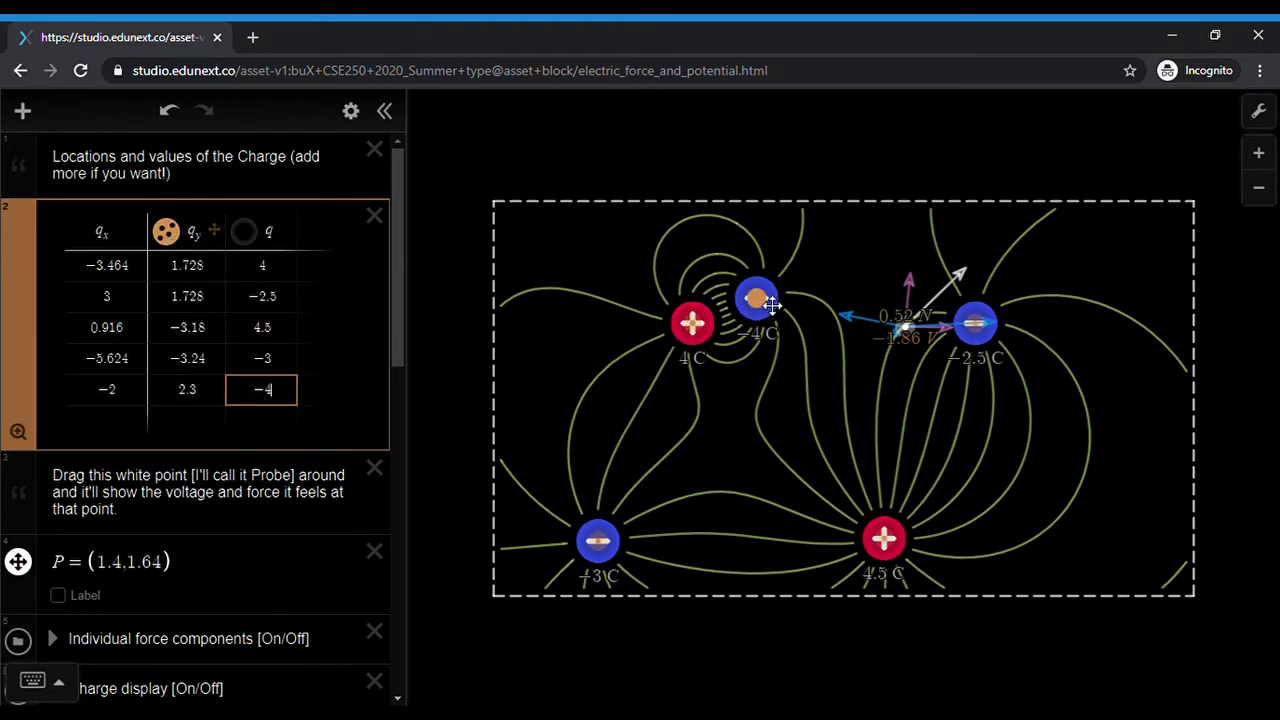
{"action": "left_click_drag", "start_coordinate": [766, 308], "coordinate": [818, 362]}
{"action": "left_click_drag", "start_coordinate": [905, 326], "coordinate": [624, 312]}
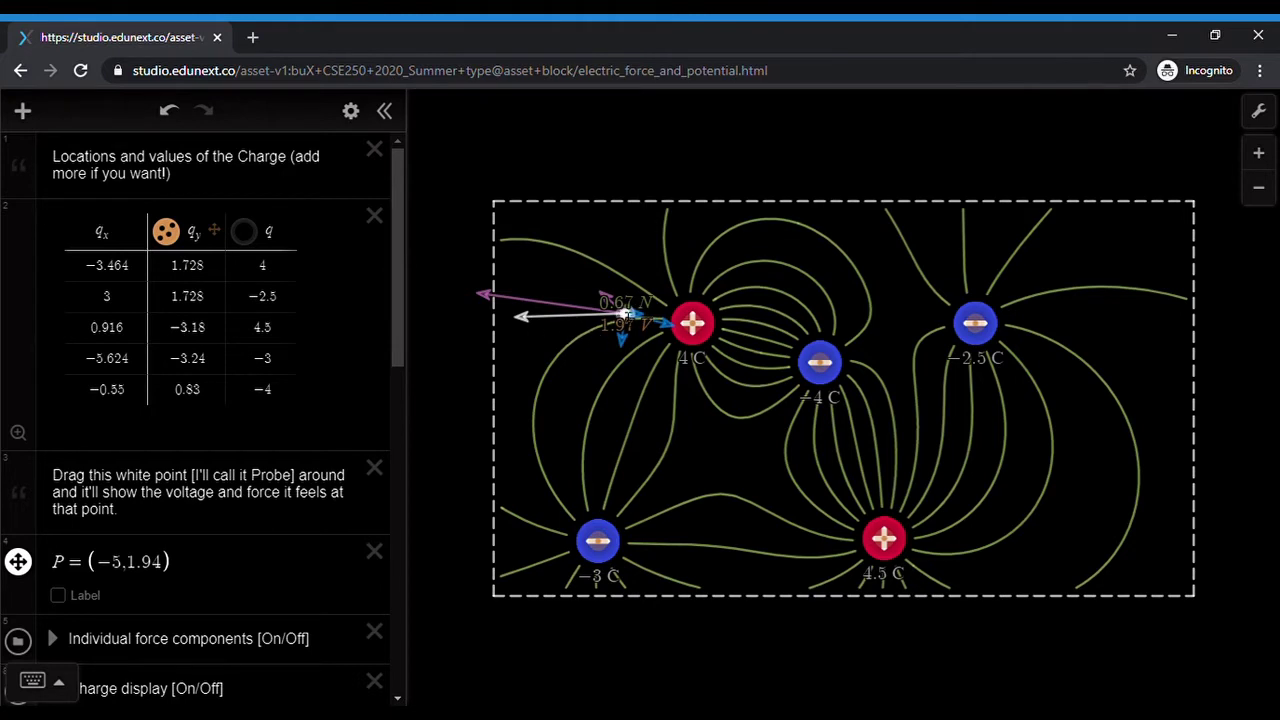
Drag the probe to (−1.73, −1.23), between the −4 C and 4.5 C charges.
{"action": "left_click_drag", "start_coordinate": [618, 310], "coordinate": [696, 449]}
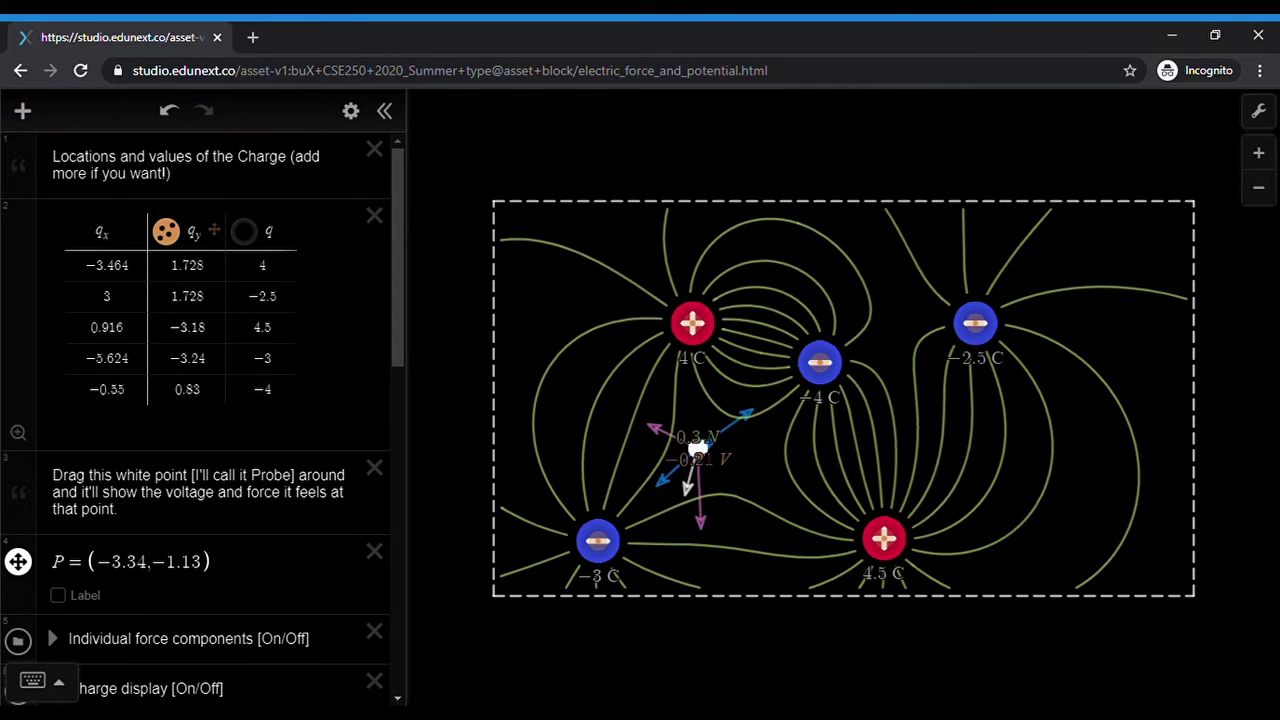
{"action": "left_click_drag", "start_coordinate": [697, 452], "coordinate": [767, 460]}
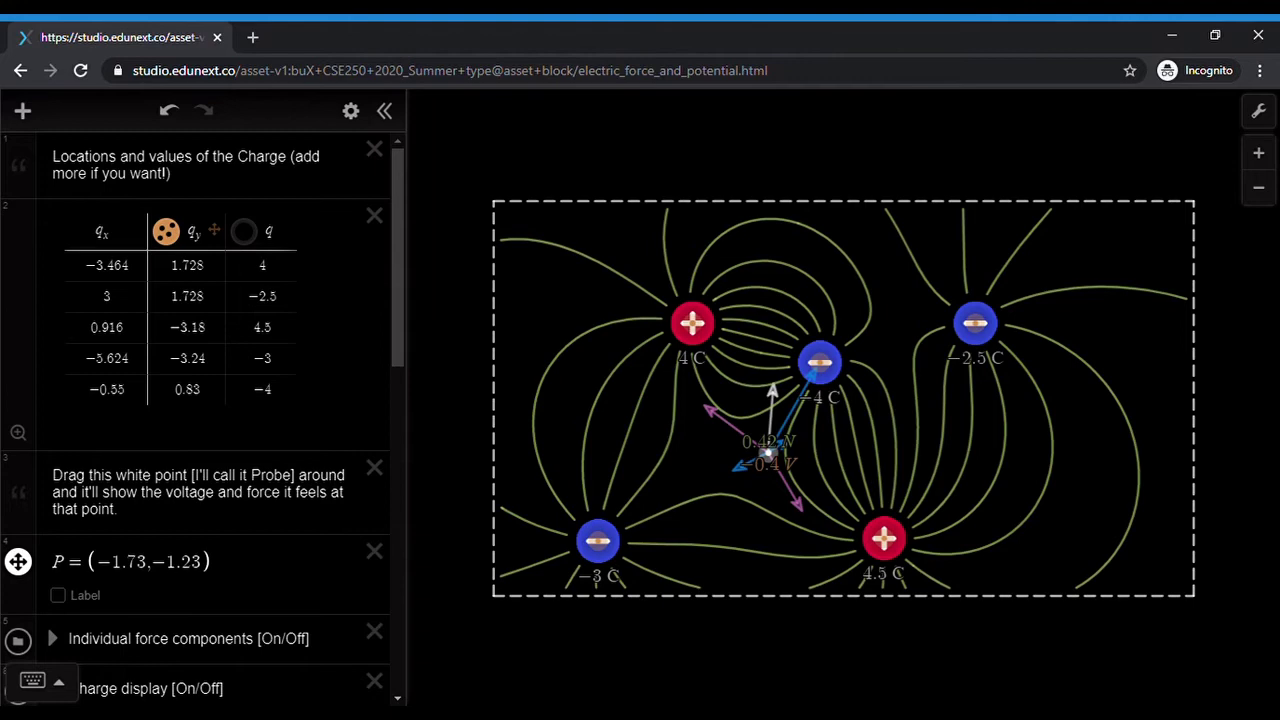
{"action": "scroll", "coordinate": [20, 640], "scroll_direction": "down", "scroll_amount": 2}
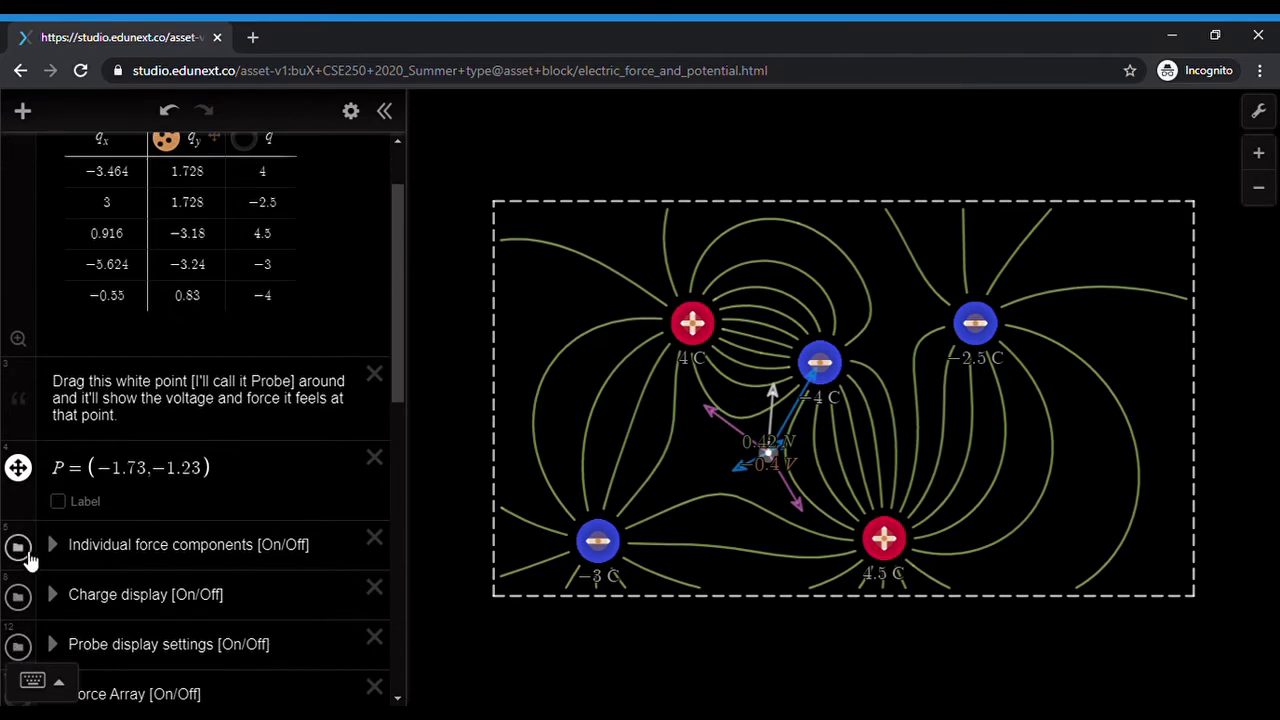
{"action": "scroll", "coordinate": [200, 420], "scroll_direction": "down", "scroll_amount": 6}
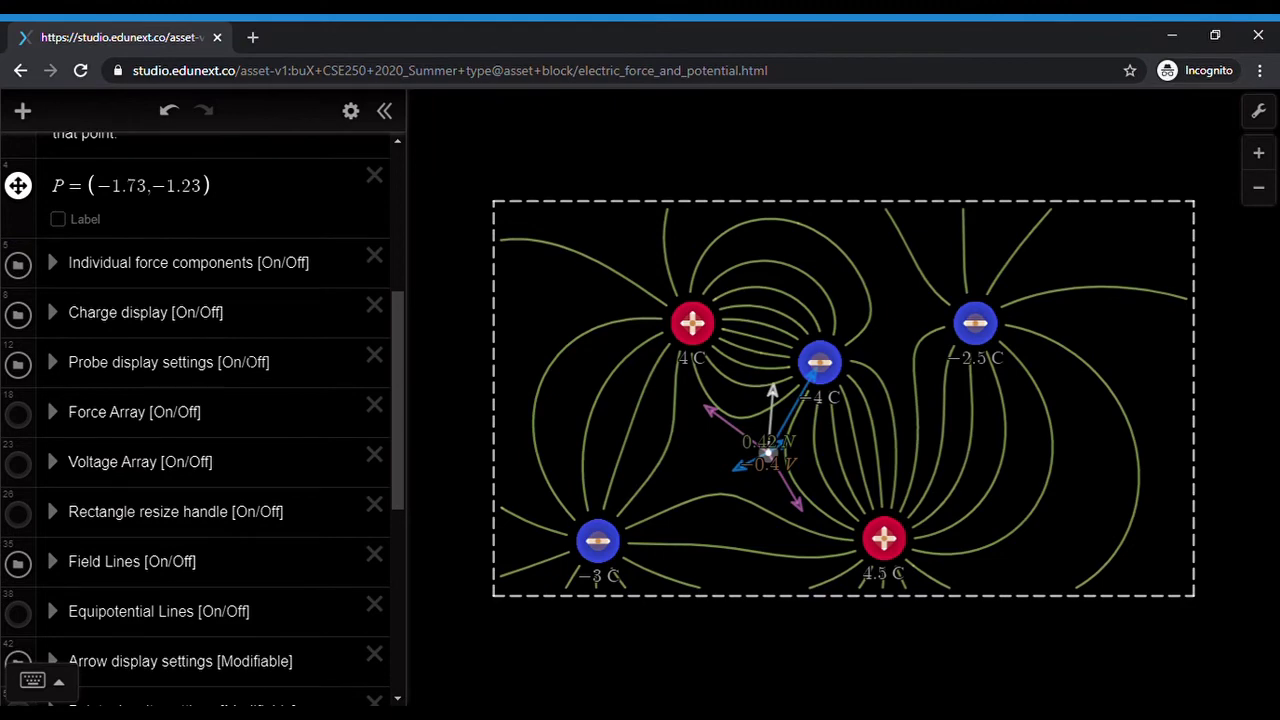
{"action": "scroll", "coordinate": [291, 384], "scroll_direction": "down", "scroll_amount": 8}
{"action": "scroll", "coordinate": [200, 400], "scroll_direction": "down", "scroll_amount": 2}
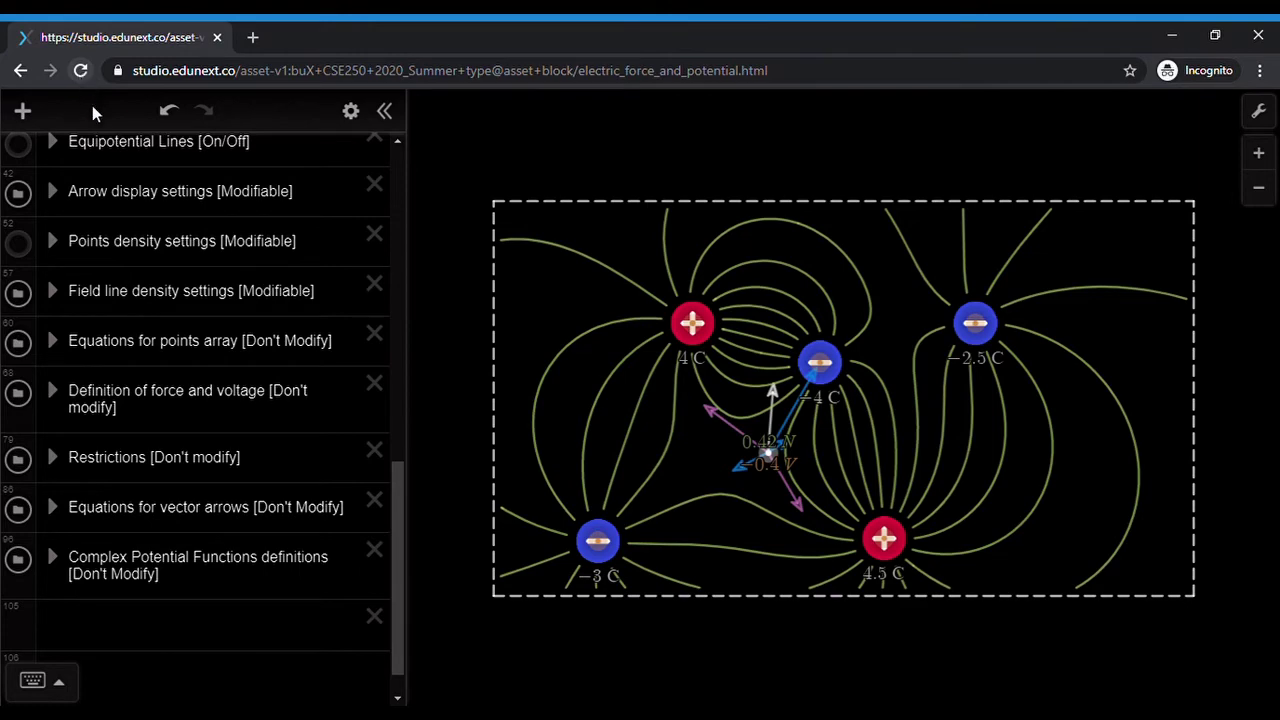
{"action": "scroll", "coordinate": [200, 400], "scroll_direction": "up", "scroll_amount": 2}
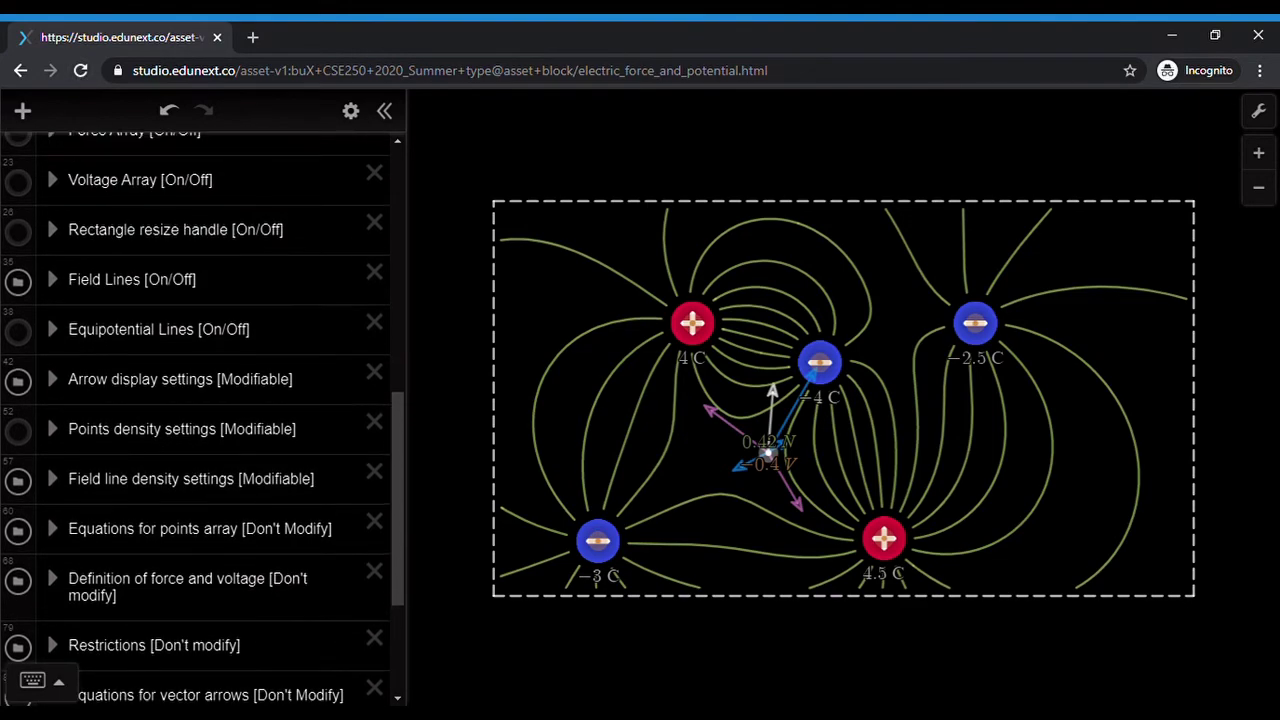
{"action": "scroll", "coordinate": [200, 420], "scroll_direction": "up", "scroll_amount": 4}
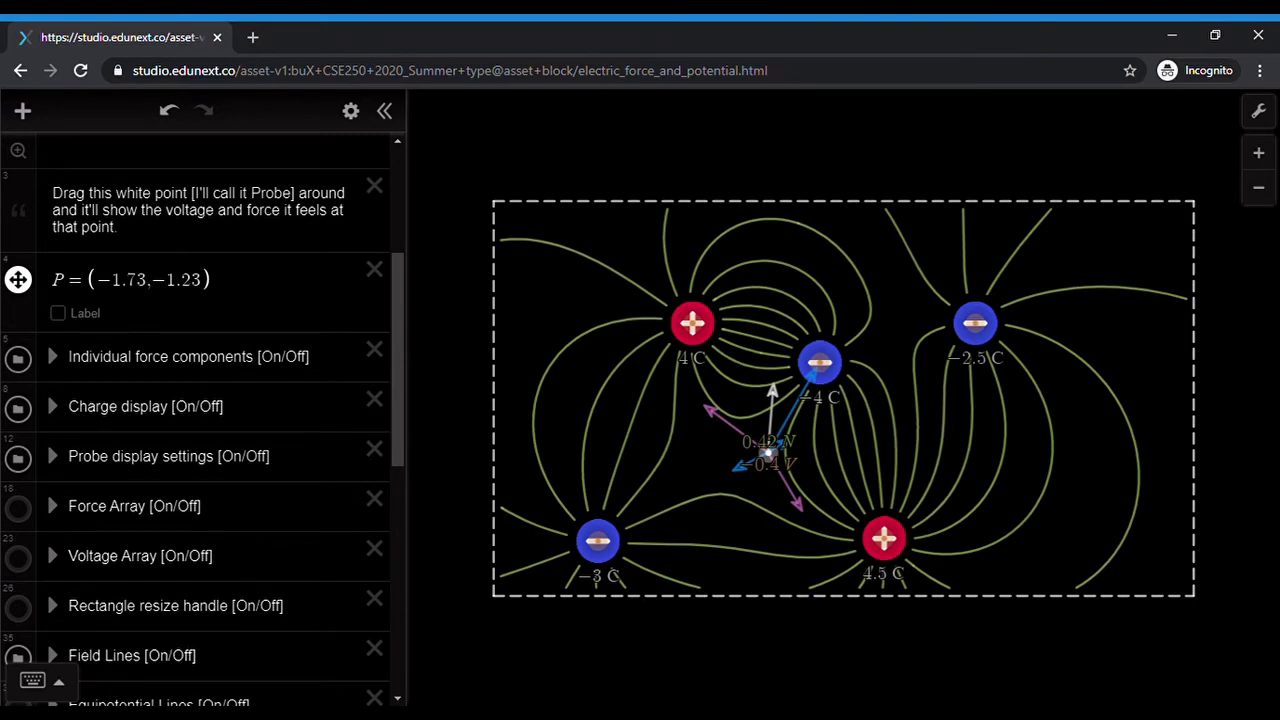
Hide the Individual force components arrows so the force-array grid shows instead.
{"action": "left_click", "coordinate": [52, 356]}
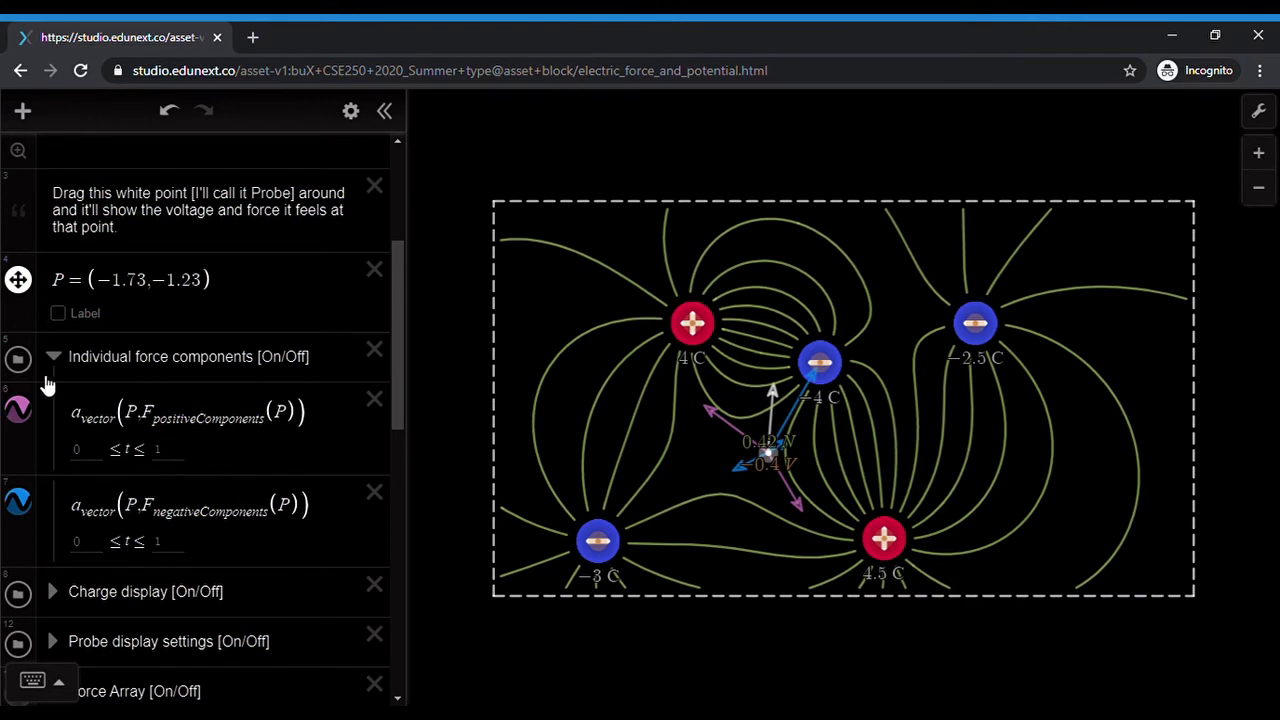
{"action": "left_click", "coordinate": [55, 358]}
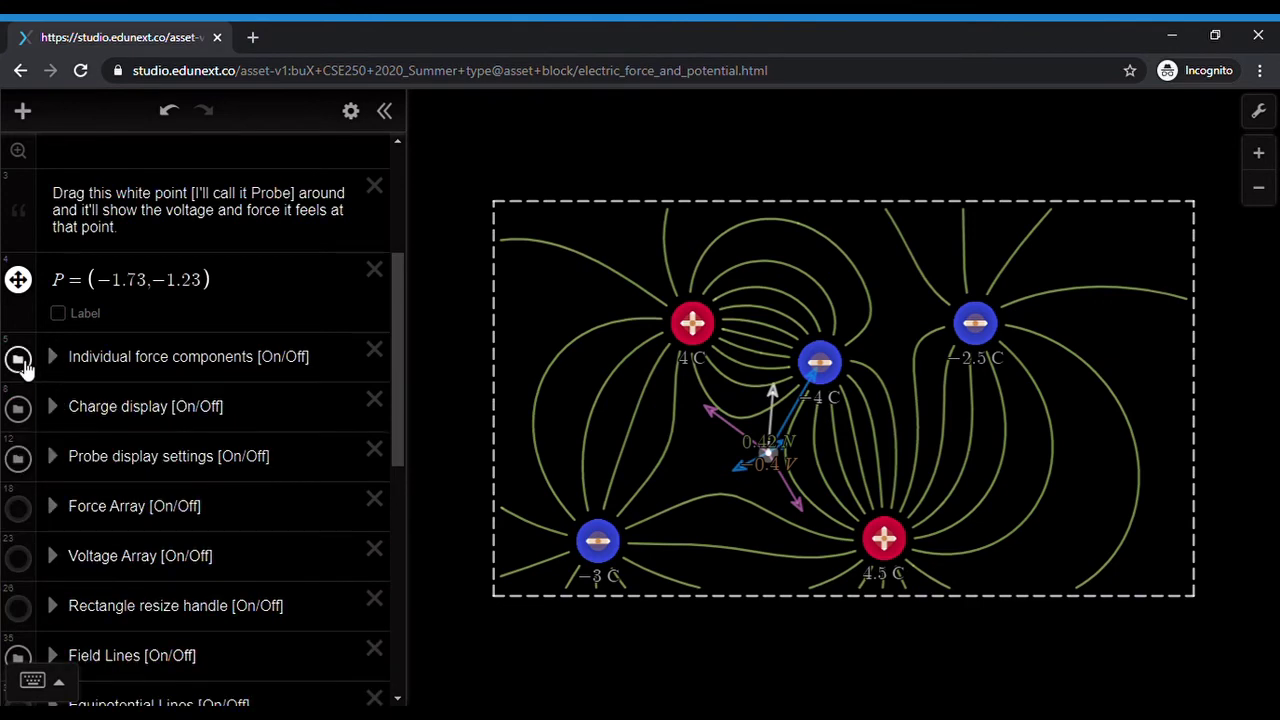
{"action": "left_click", "coordinate": [20, 360]}
{"action": "left_click", "coordinate": [20, 360]}
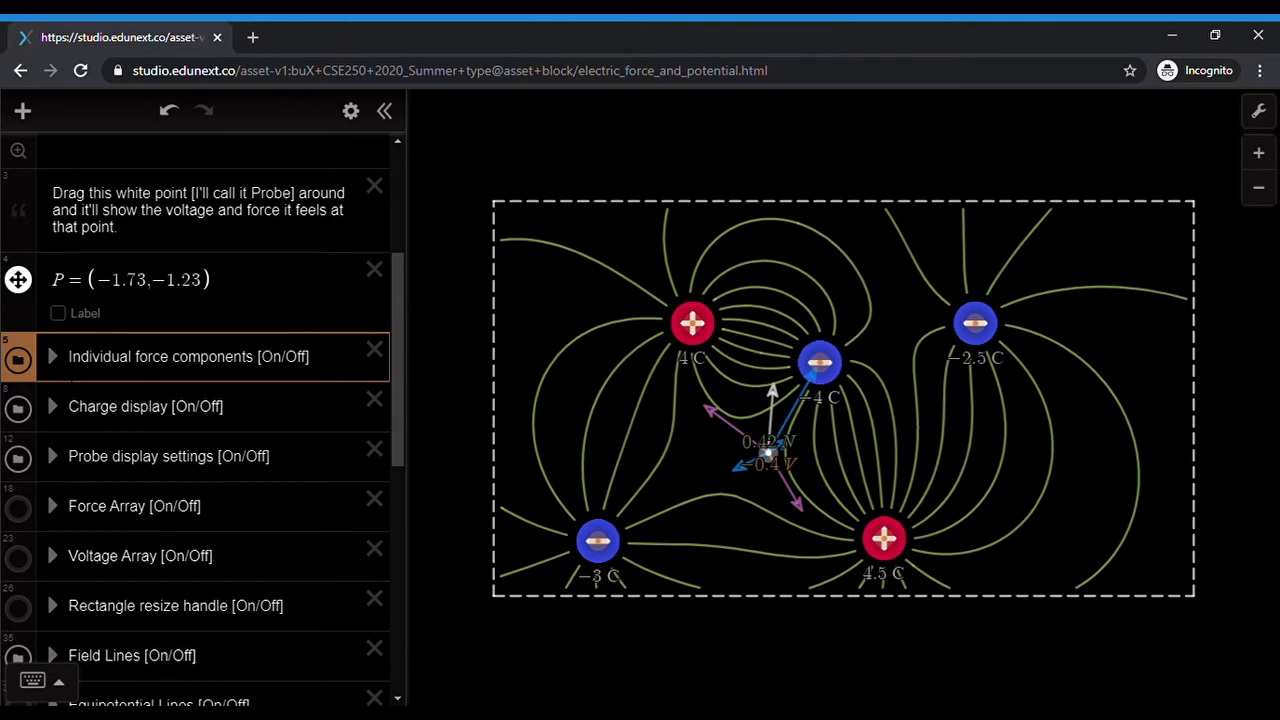
{"action": "left_click", "coordinate": [18, 358]}
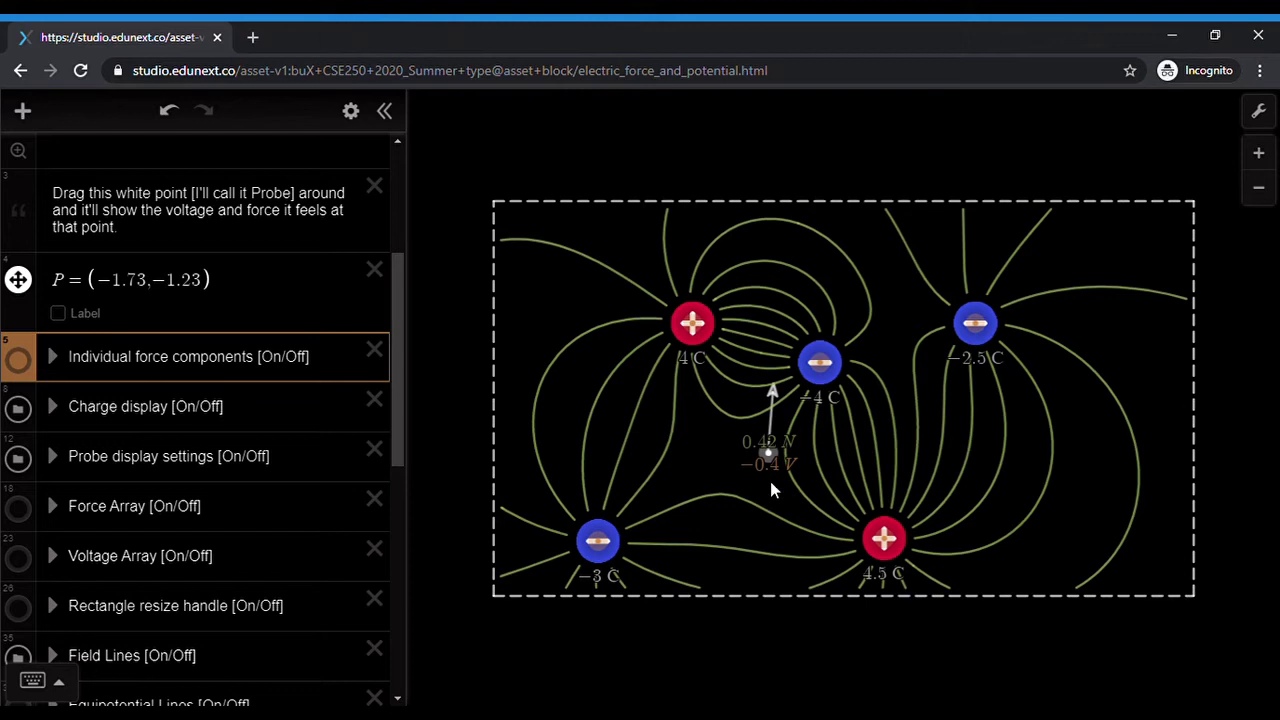
{"action": "left_click", "coordinate": [22, 363]}
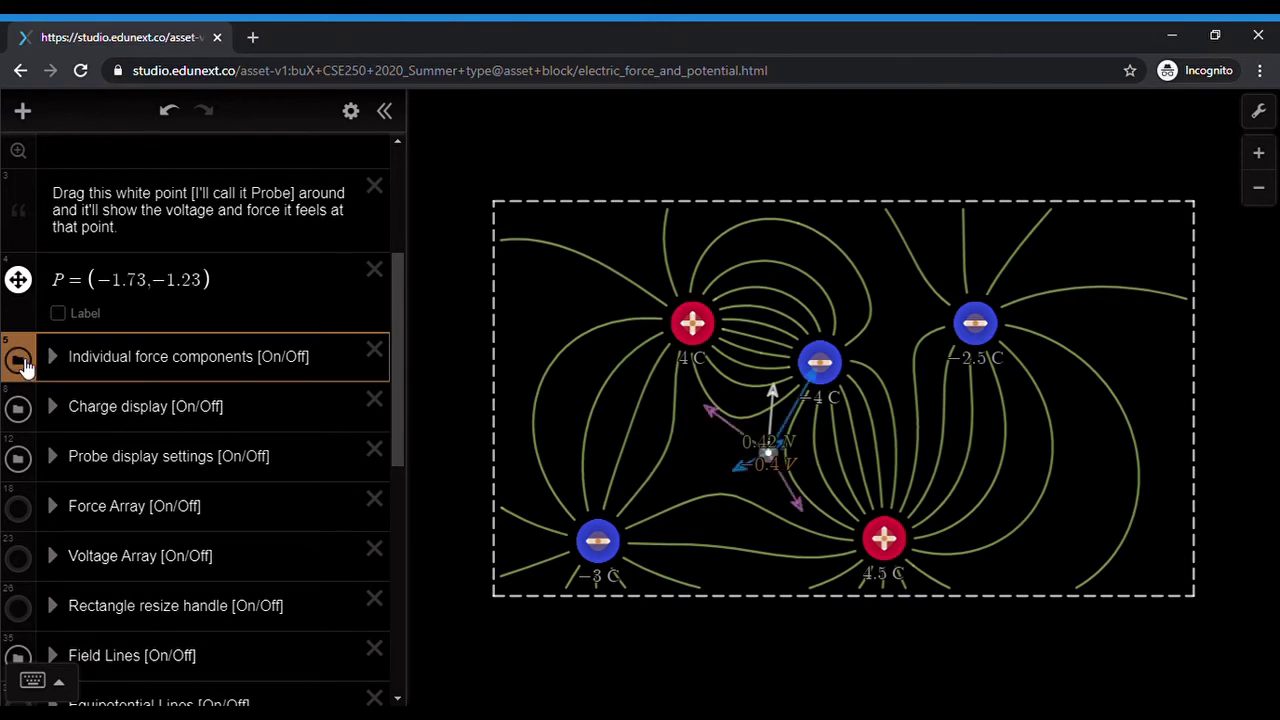
{"action": "left_click", "coordinate": [24, 366]}
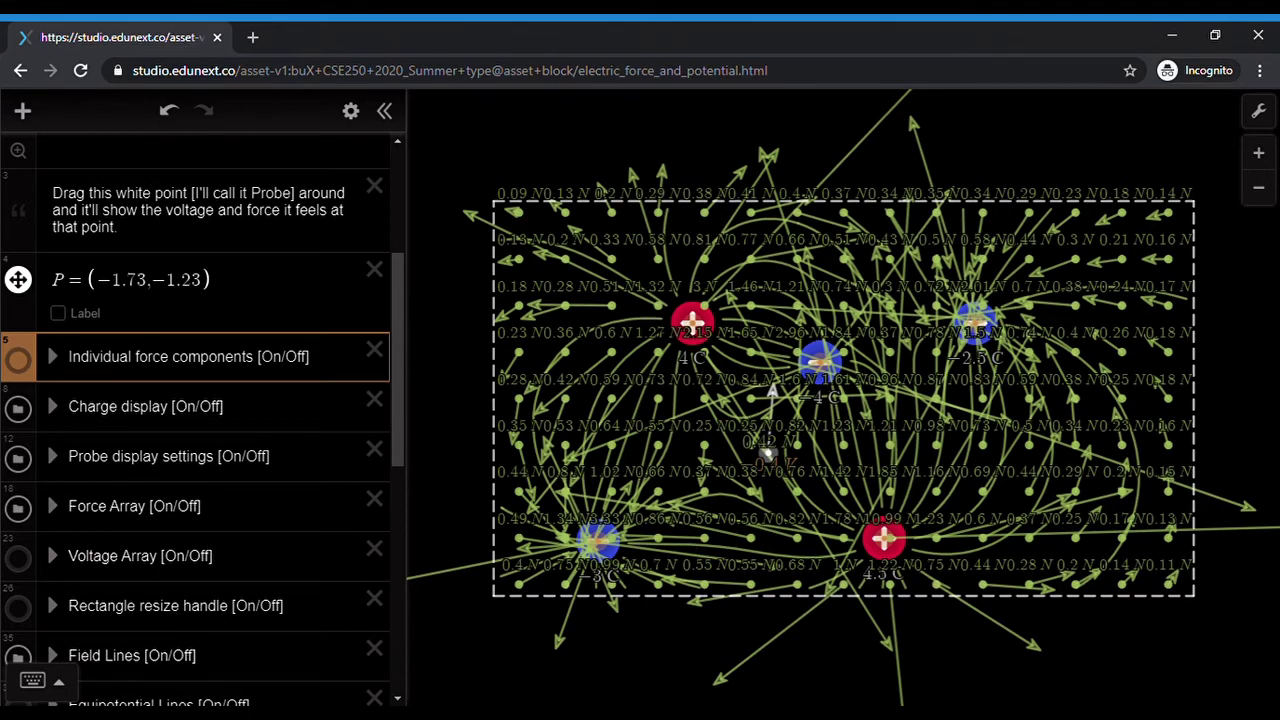
Turn off the Field Lines so only the force-array arrows remain.
{"action": "scroll", "coordinate": [200, 420], "scroll_direction": "down", "scroll_amount": 1}
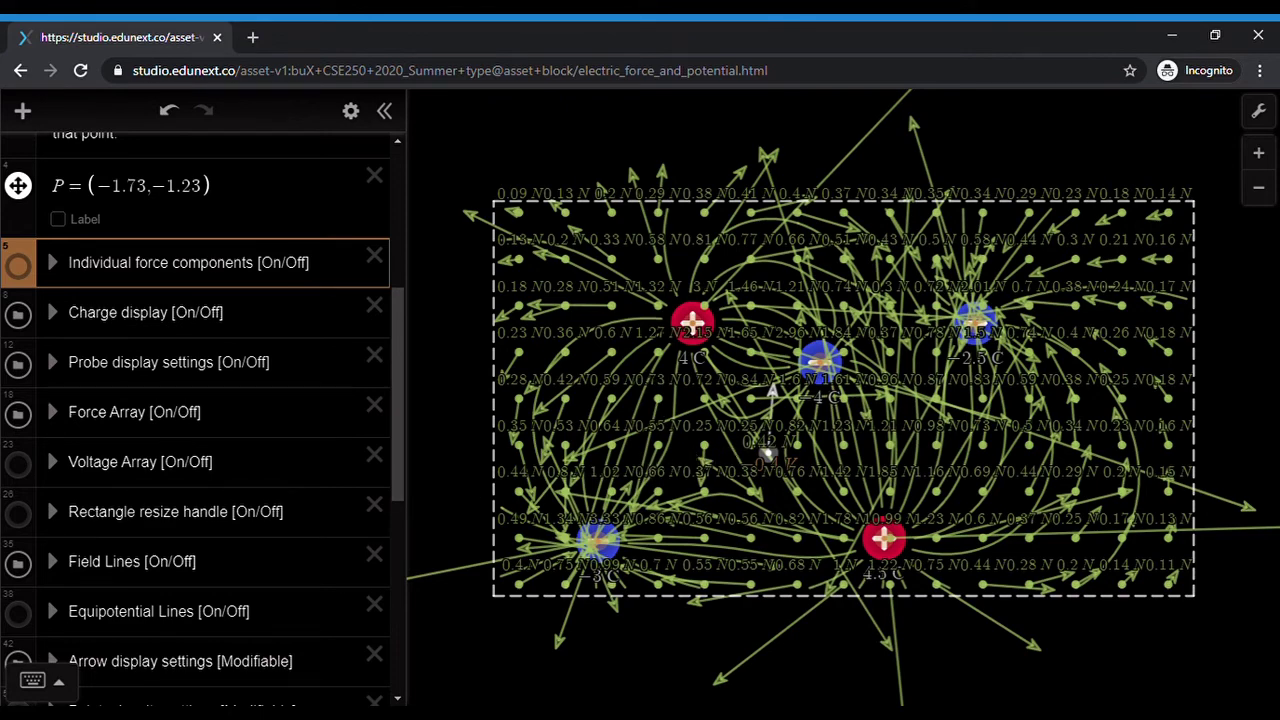
{"action": "scroll", "coordinate": [200, 420], "scroll_direction": "down", "scroll_amount": 2}
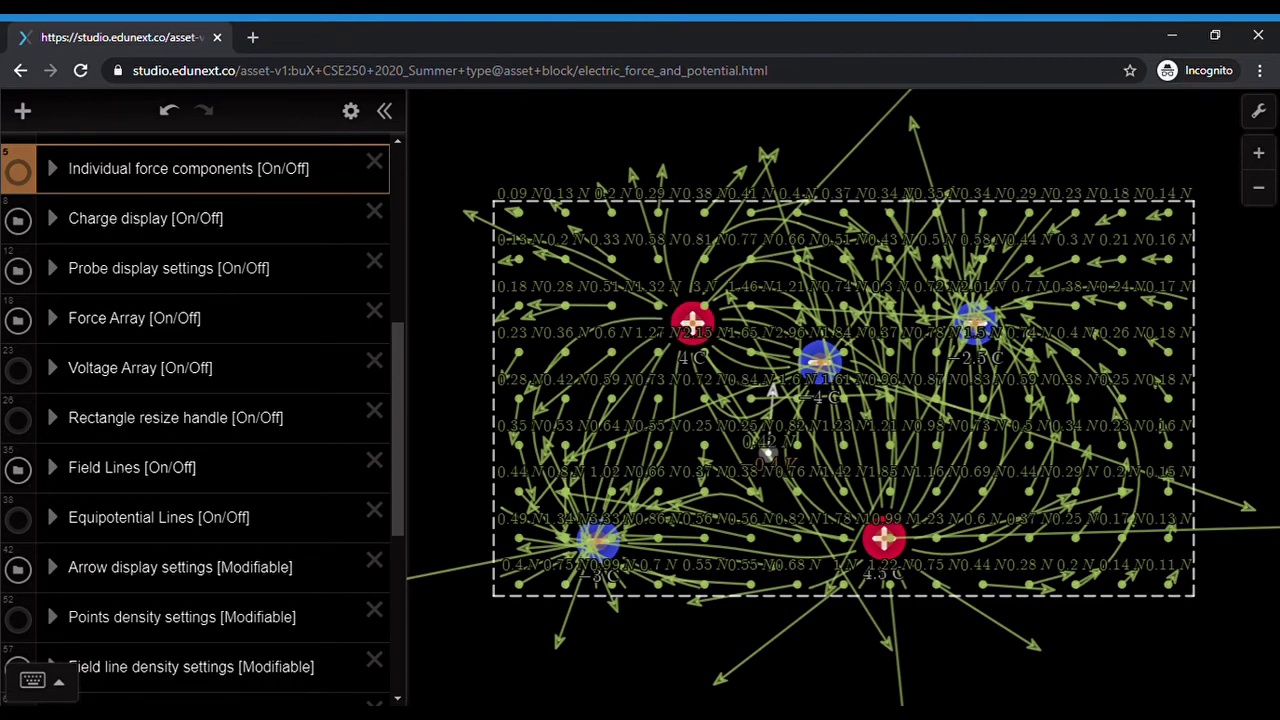
{"action": "left_click", "coordinate": [19, 468]}
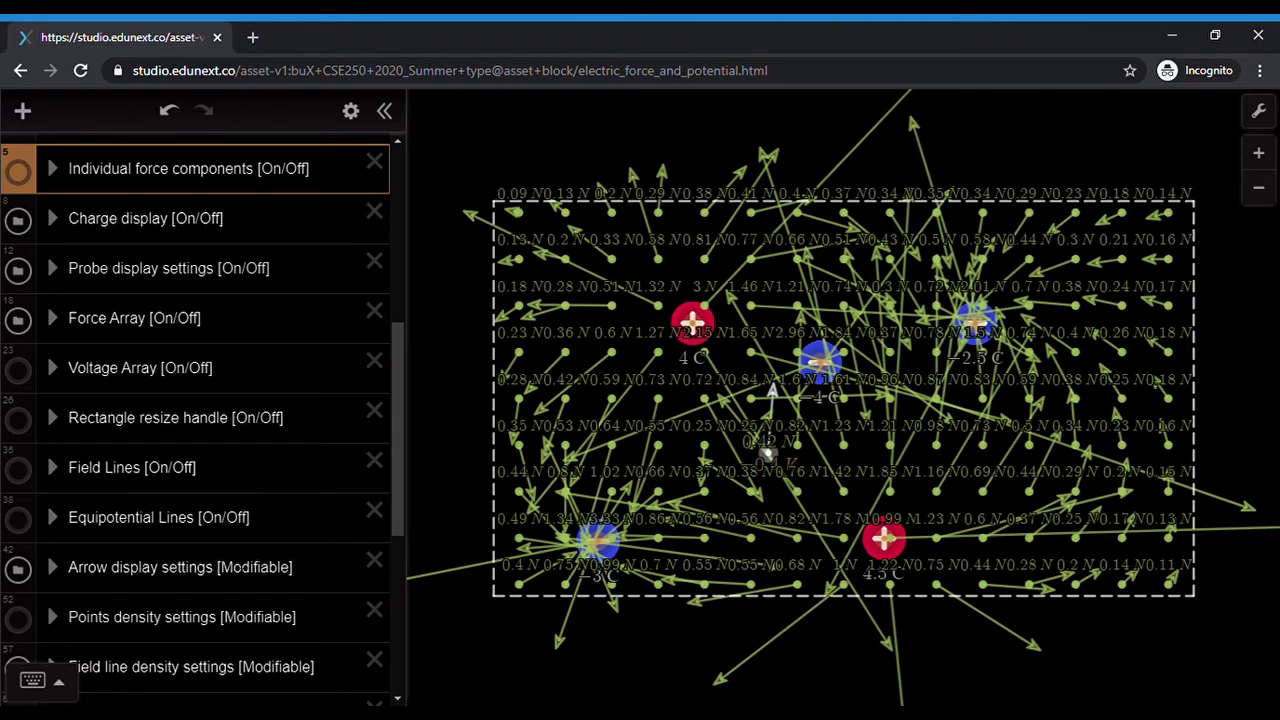
Shorten the force arrows by setting arrow length λ to 2.87 in Arrow display settings.
{"action": "left_click", "coordinate": [54, 570]}
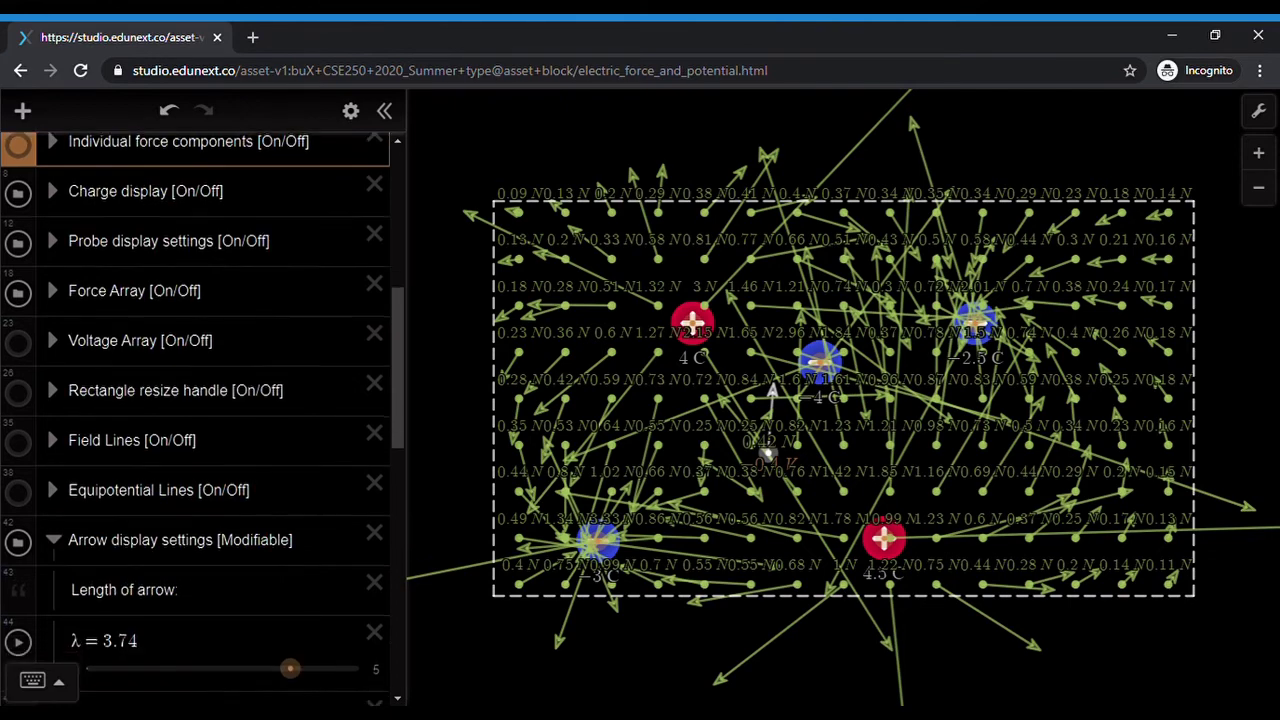
{"action": "scroll", "coordinate": [100, 566], "scroll_direction": "down", "scroll_amount": 1}
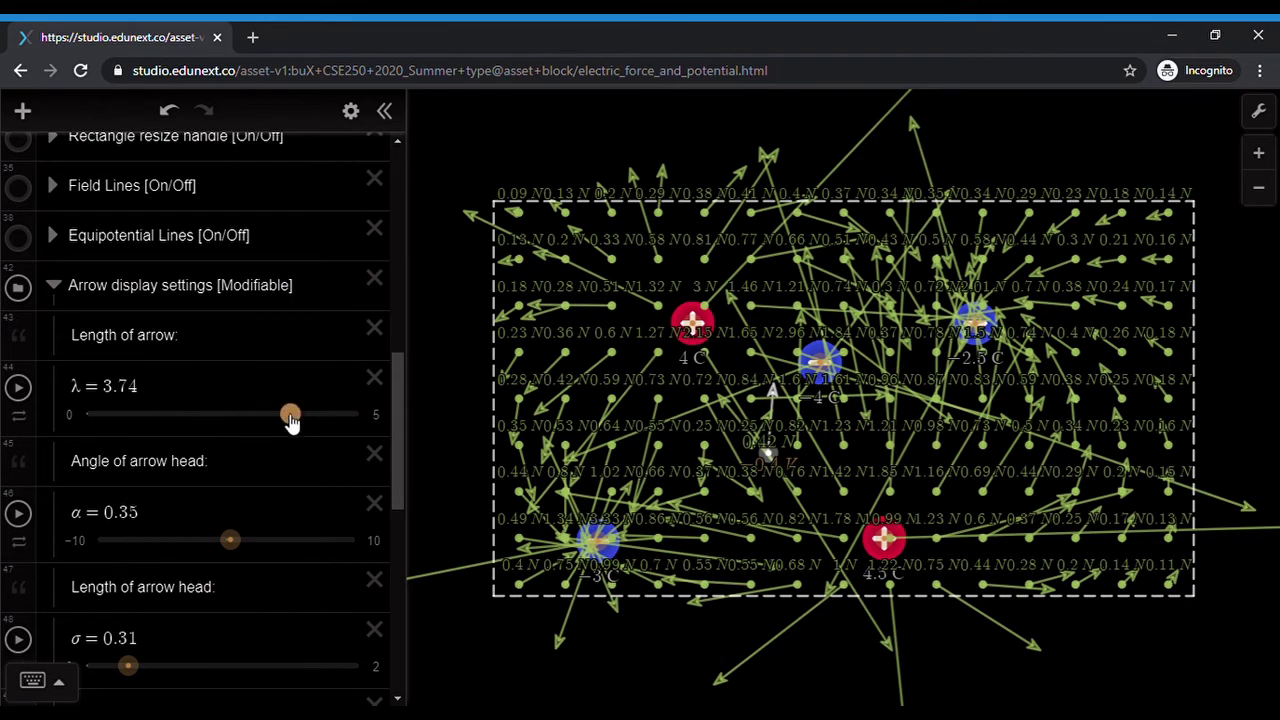
{"action": "left_click_drag", "start_coordinate": [292, 414], "coordinate": [248, 418]}
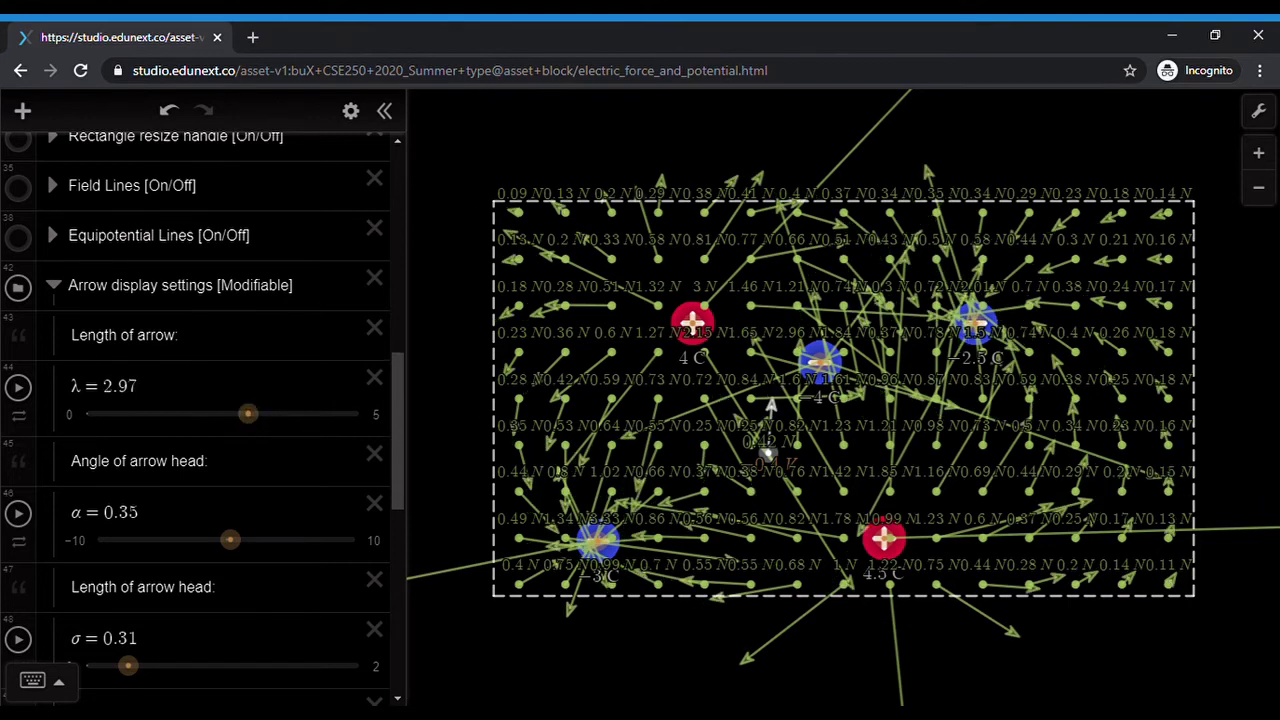
{"action": "left_click_drag", "start_coordinate": [247, 416], "coordinate": [242, 416]}
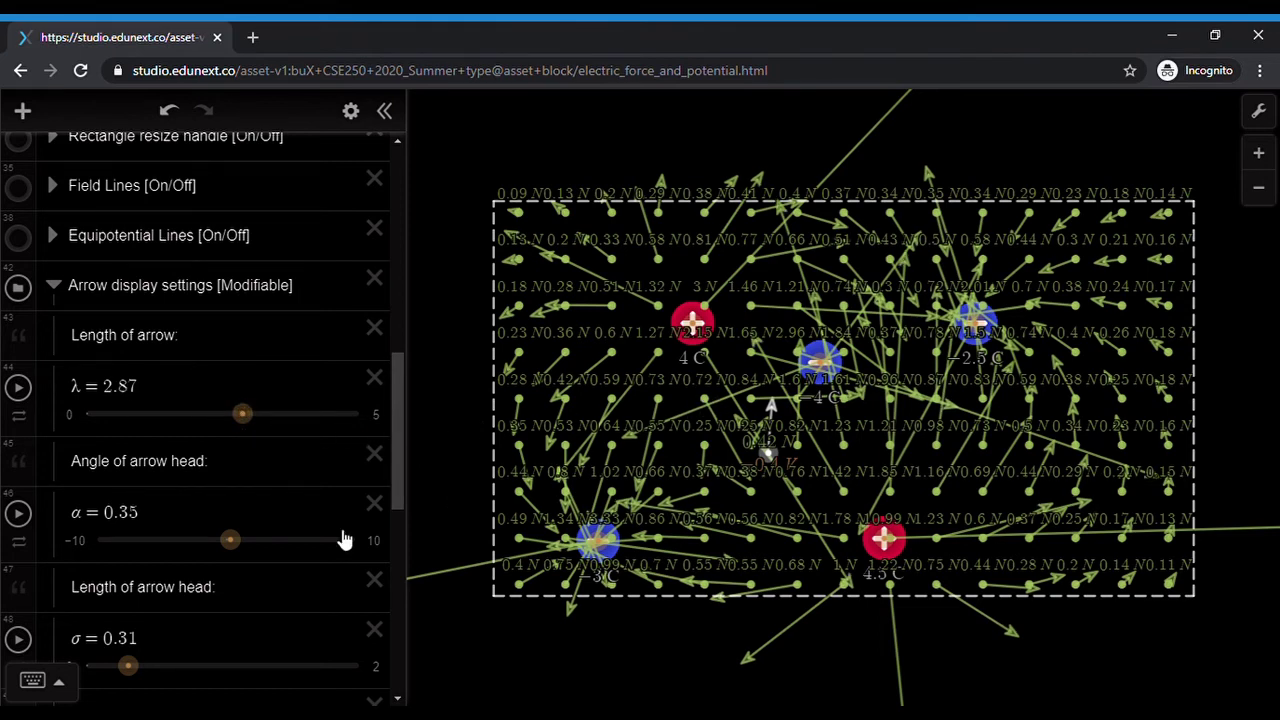
{"action": "scroll", "coordinate": [229, 525], "scroll_direction": "down", "scroll_amount": 4}
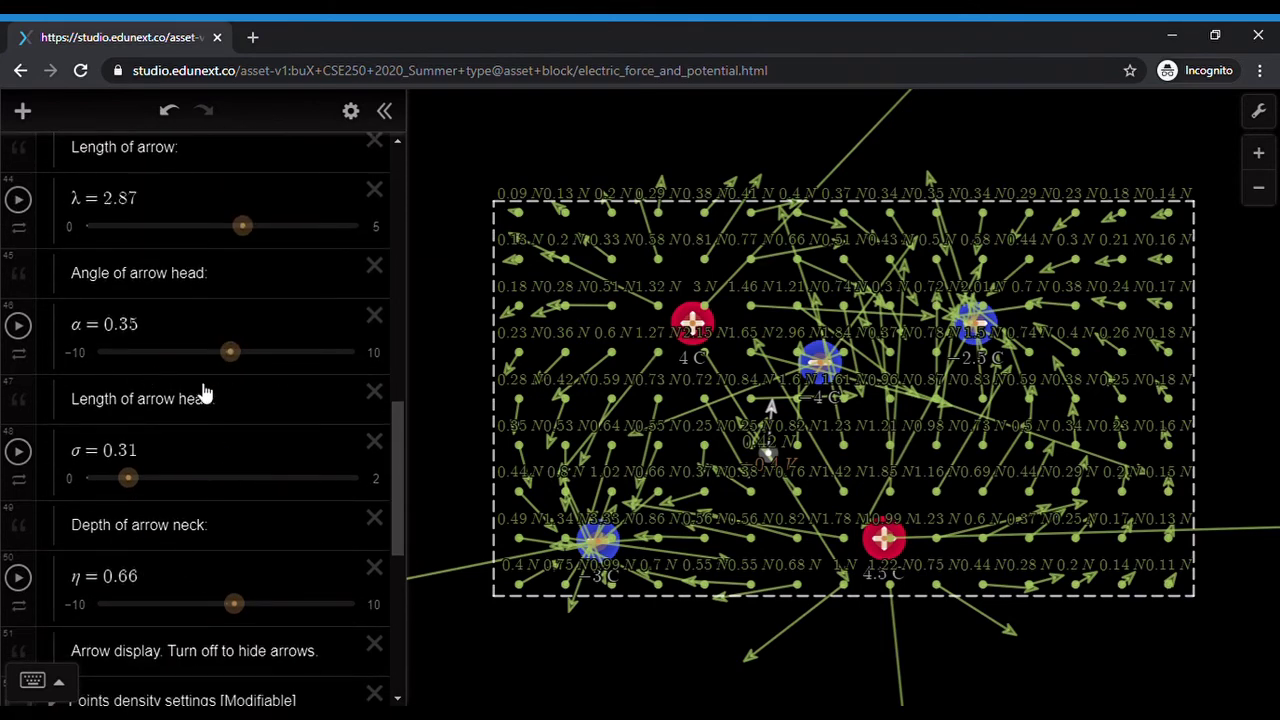
{"action": "scroll", "coordinate": [230, 514], "scroll_direction": "up", "scroll_amount": 3}
{"action": "scroll", "coordinate": [230, 514], "scroll_direction": "up", "scroll_amount": 1}
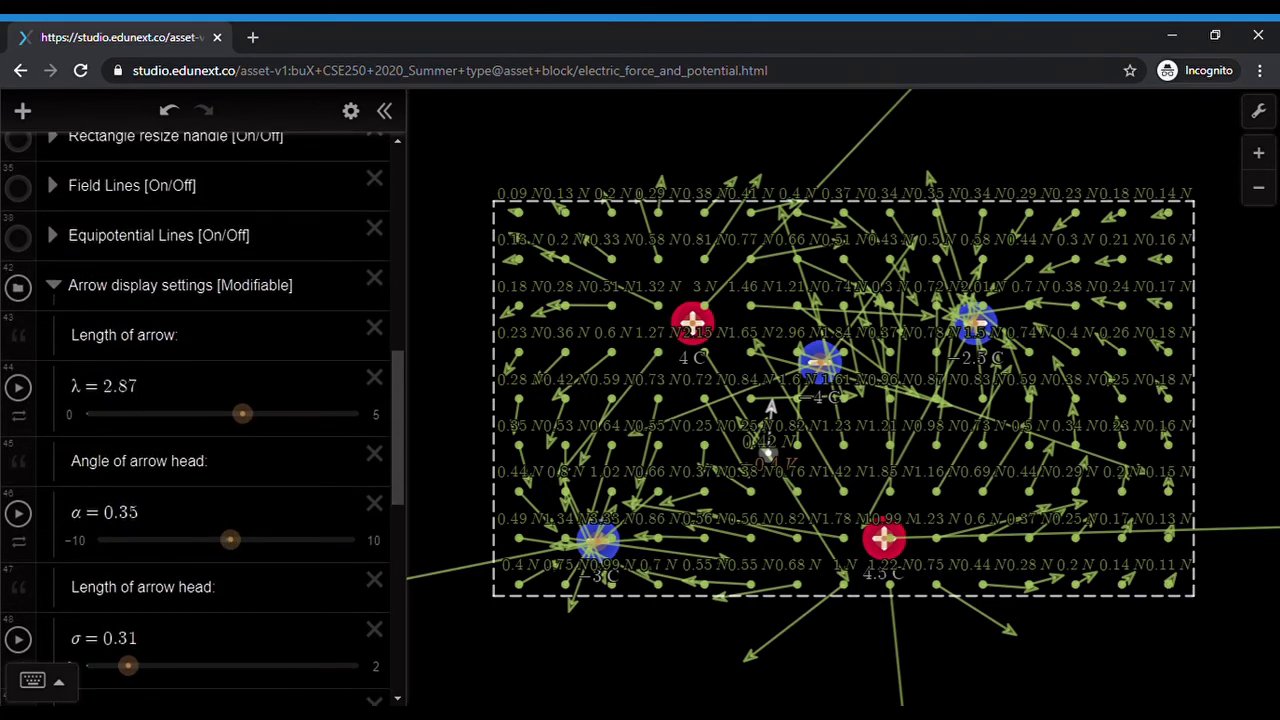
{"action": "left_click", "coordinate": [52, 285]}
{"action": "scroll", "coordinate": [202, 404], "scroll_direction": "down", "scroll_amount": 2}
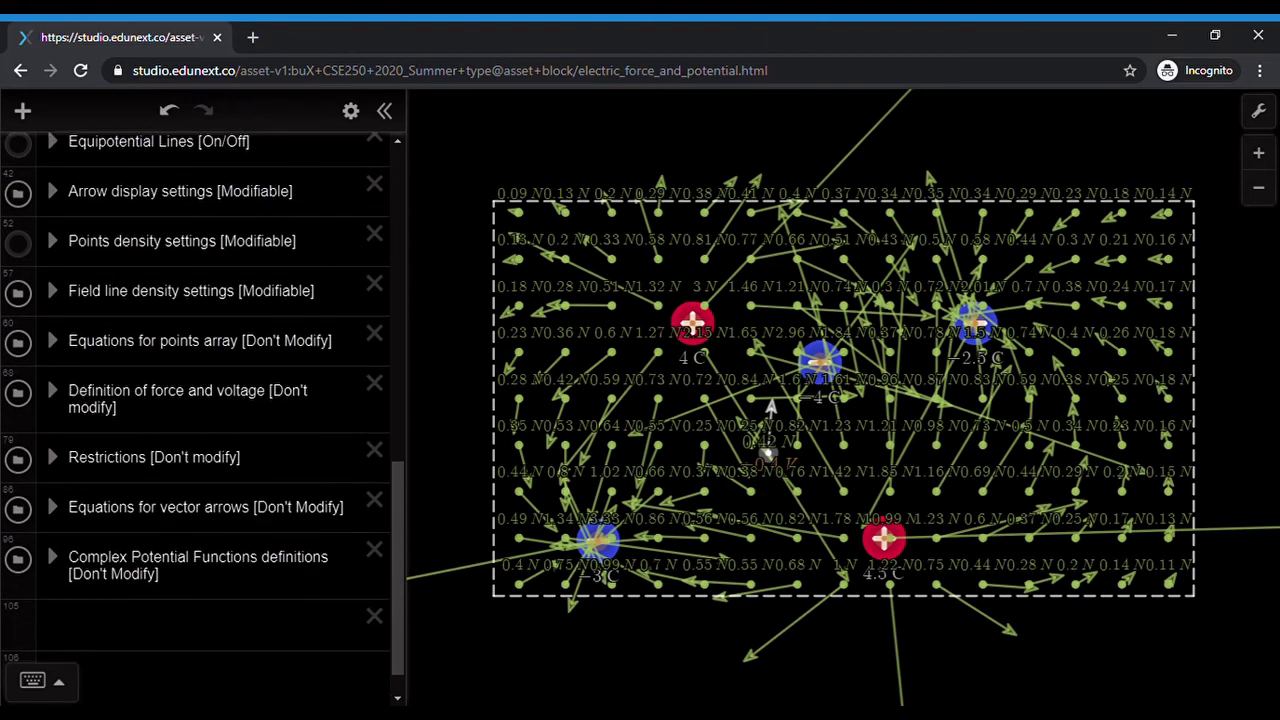
Increase the sample point spacing d to 1.9 in Points density settings.
{"action": "scroll", "coordinate": [300, 400], "scroll_direction": "up", "scroll_amount": 2}
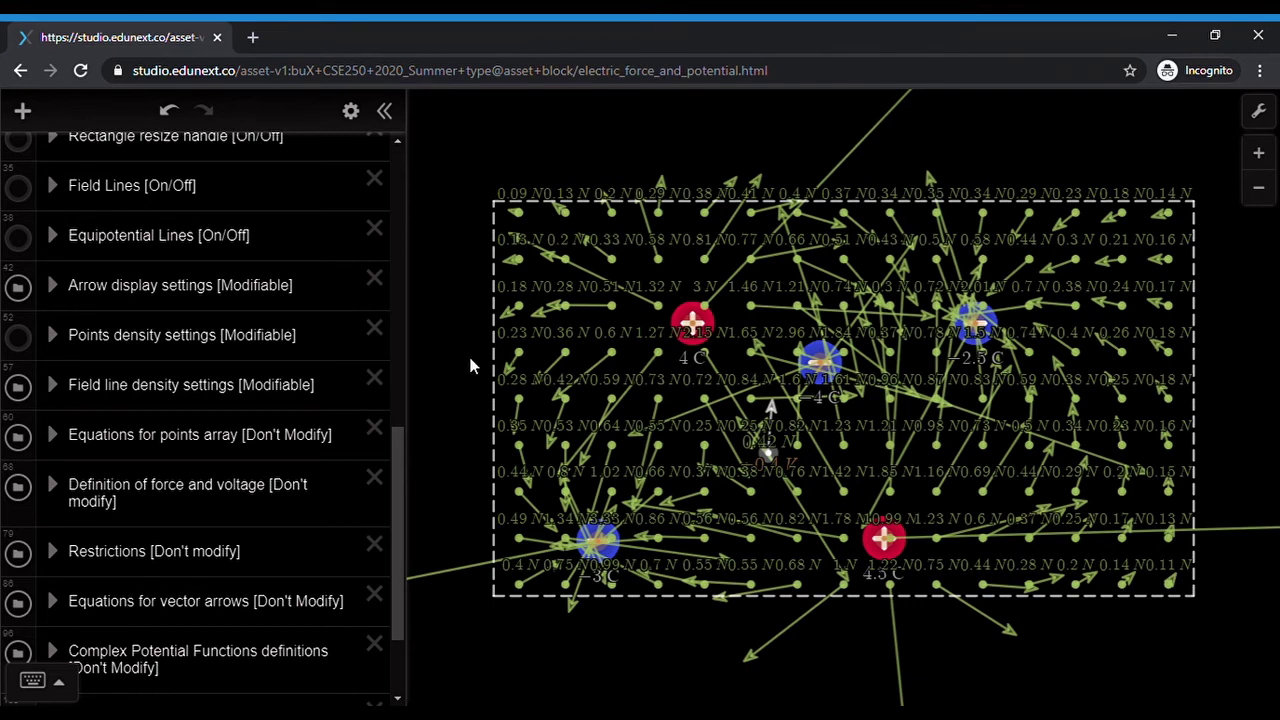
{"action": "left_click", "coordinate": [52, 335]}
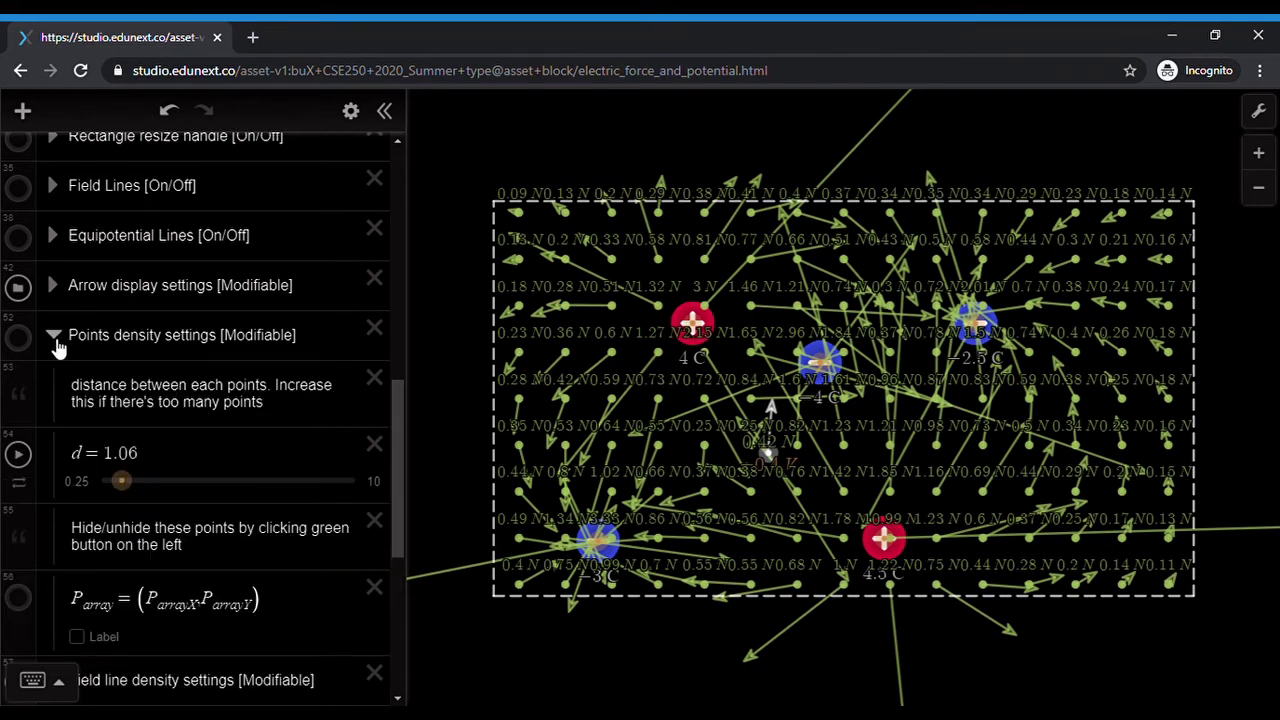
{"action": "scroll", "coordinate": [100, 375], "scroll_direction": "down", "scroll_amount": 1}
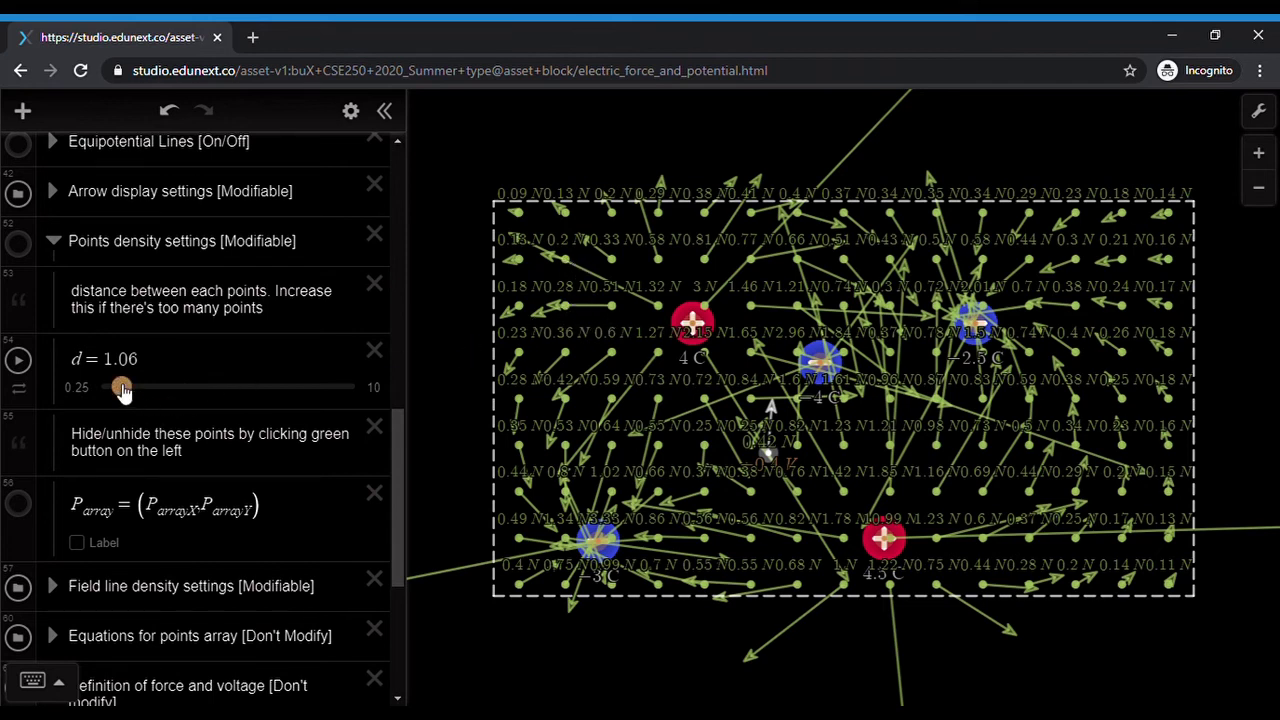
{"action": "left_click_drag", "start_coordinate": [123, 394], "coordinate": [155, 396]}
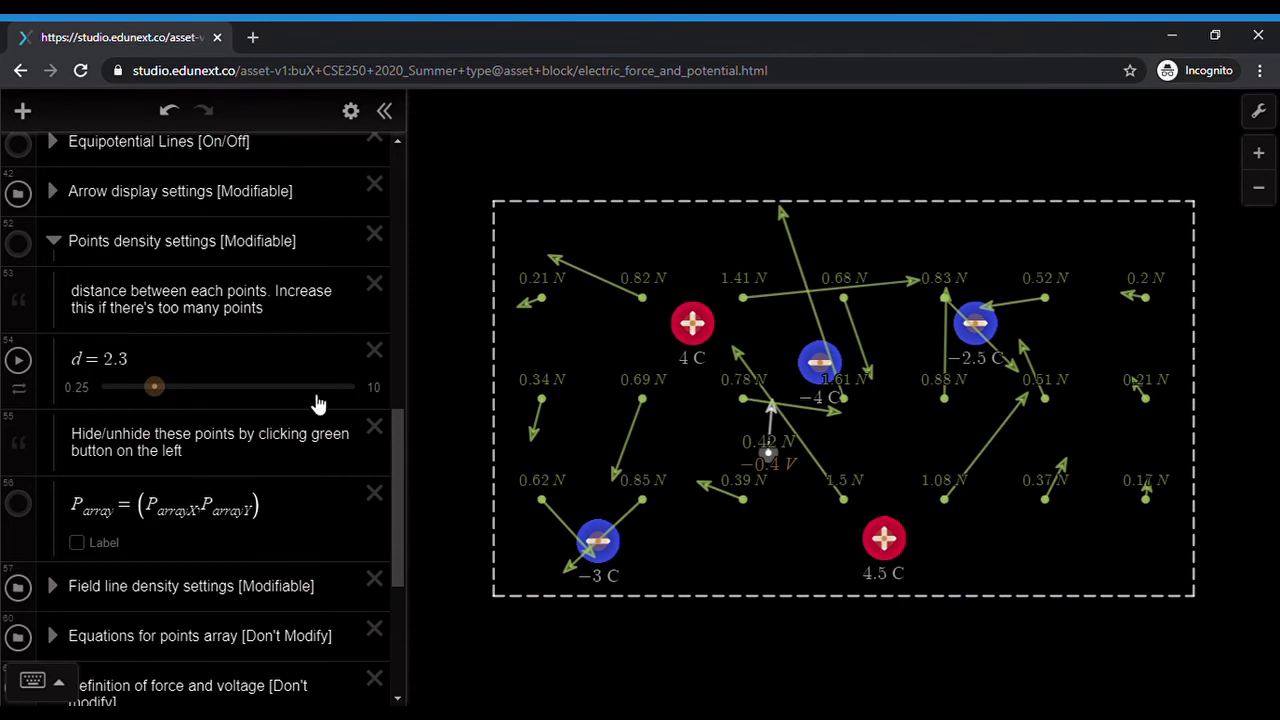
{"action": "left_click_drag", "start_coordinate": [155, 390], "coordinate": [148, 393]}
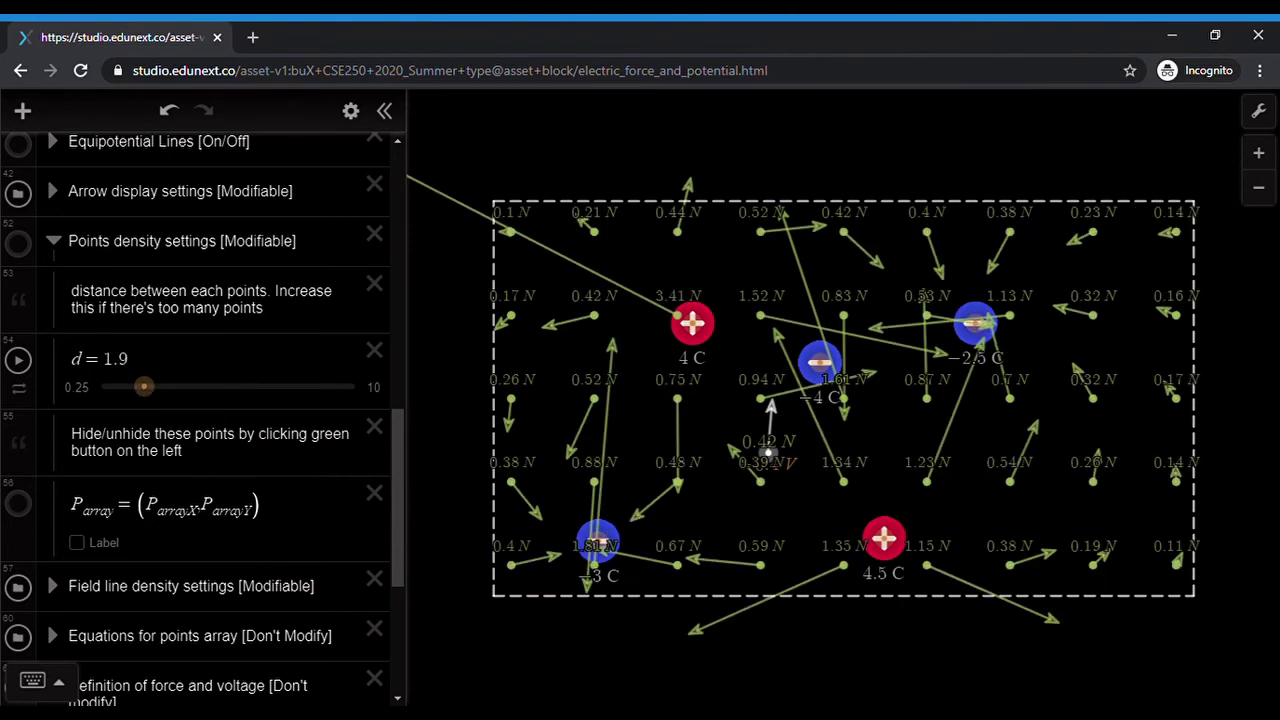
{"action": "scroll", "coordinate": [200, 400], "scroll_direction": "down", "scroll_amount": 2}
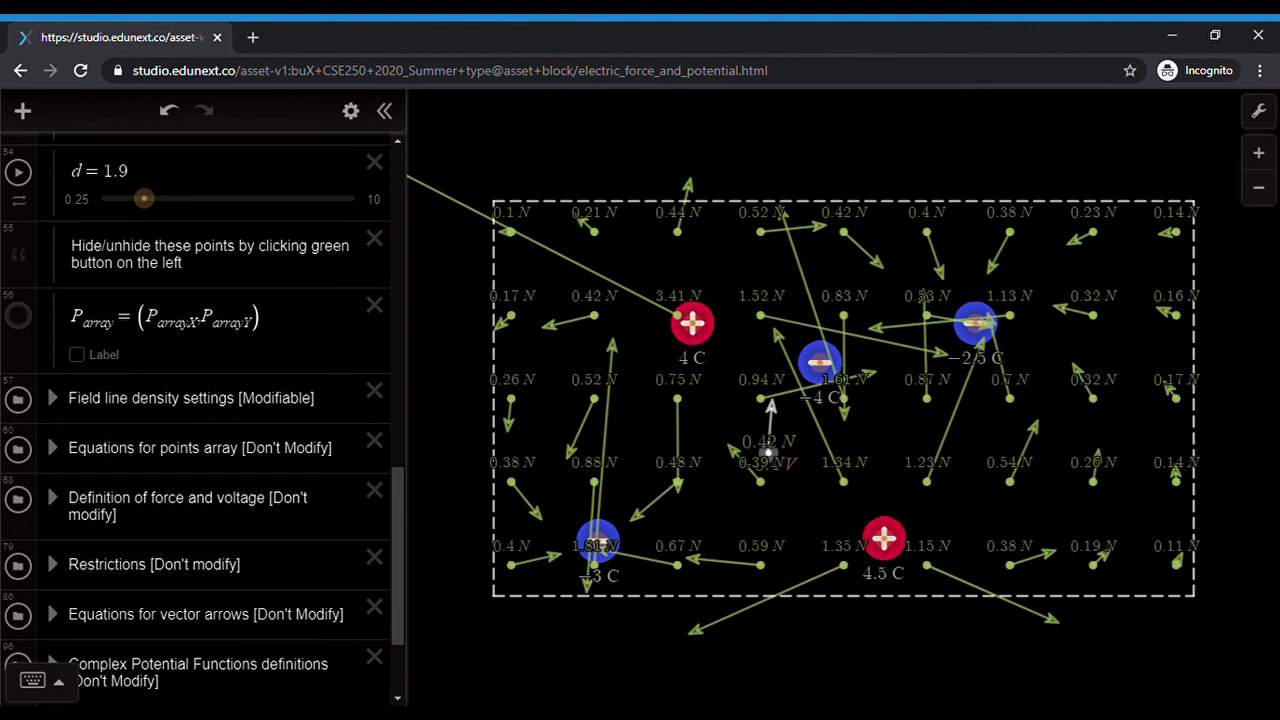
{"action": "scroll", "coordinate": [200, 400], "scroll_direction": "up", "scroll_amount": 6}
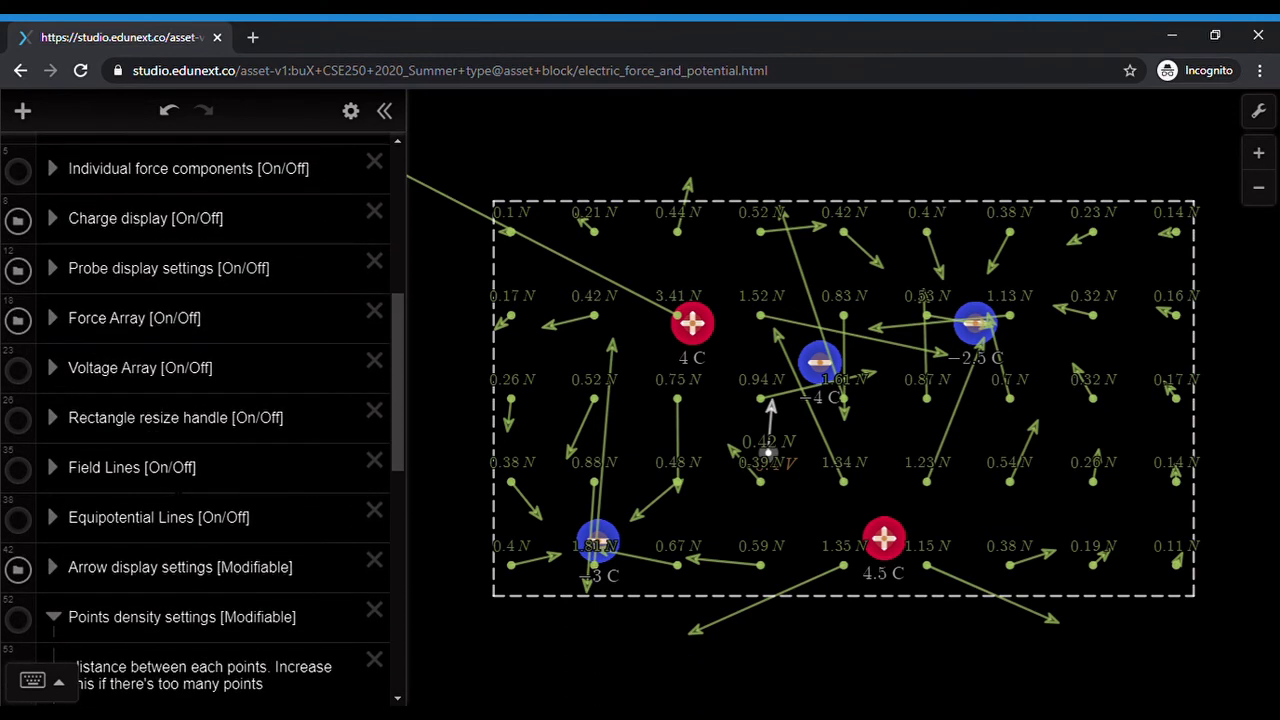
Turn on equipotential lines and move the probe near the top, reading 0.56 N and 0.04 V.
{"action": "scroll", "coordinate": [200, 400], "scroll_direction": "up", "scroll_amount": 1}
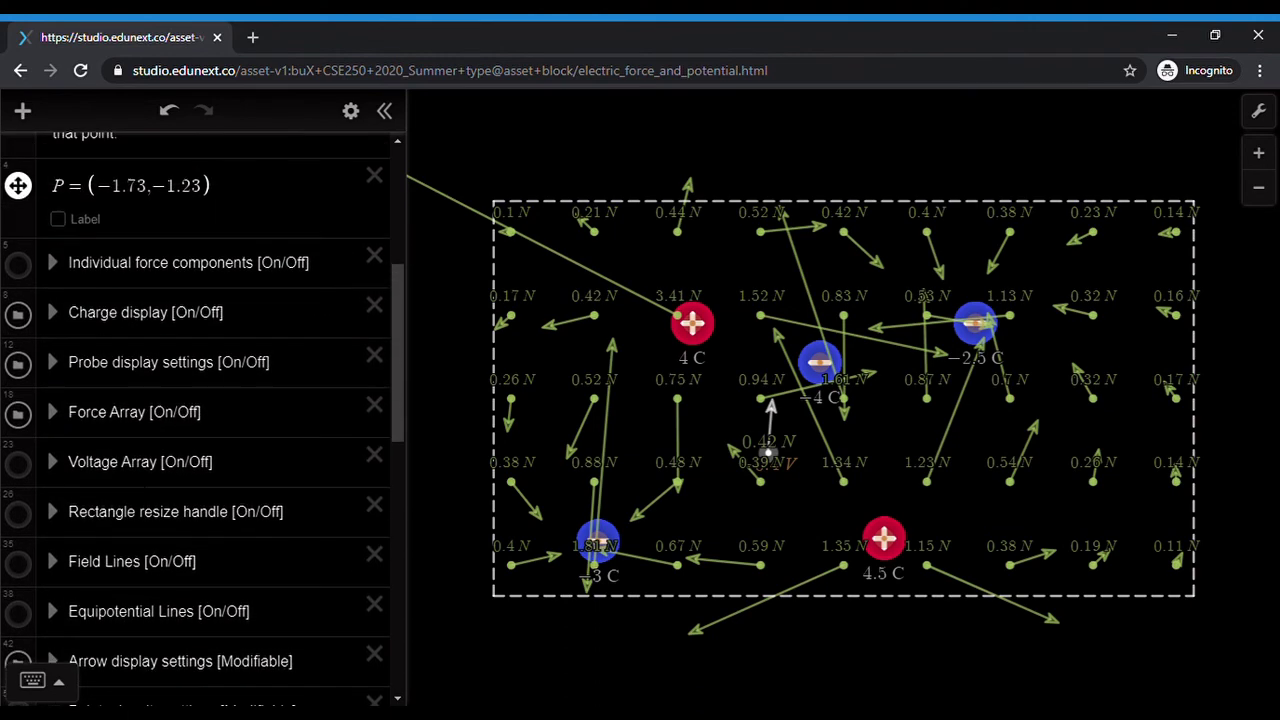
{"action": "scroll", "coordinate": [50, 495], "scroll_direction": "down", "scroll_amount": 1}
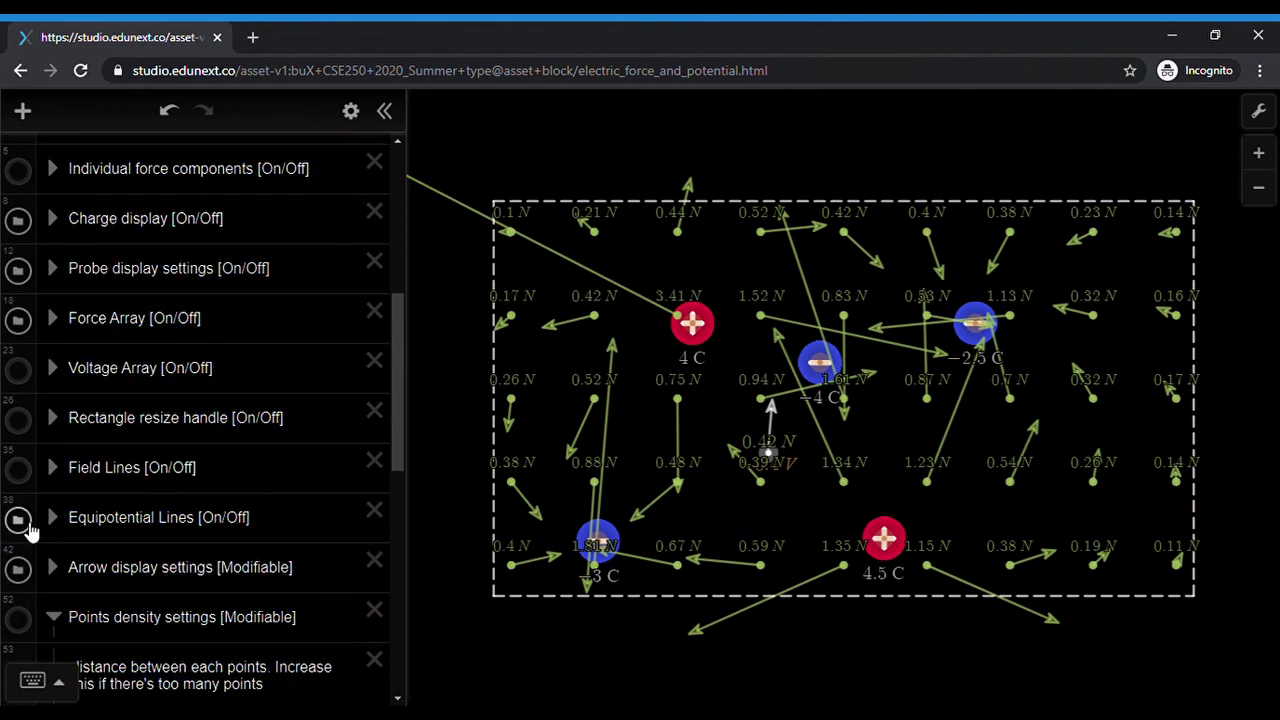
{"action": "left_click", "coordinate": [18, 519]}
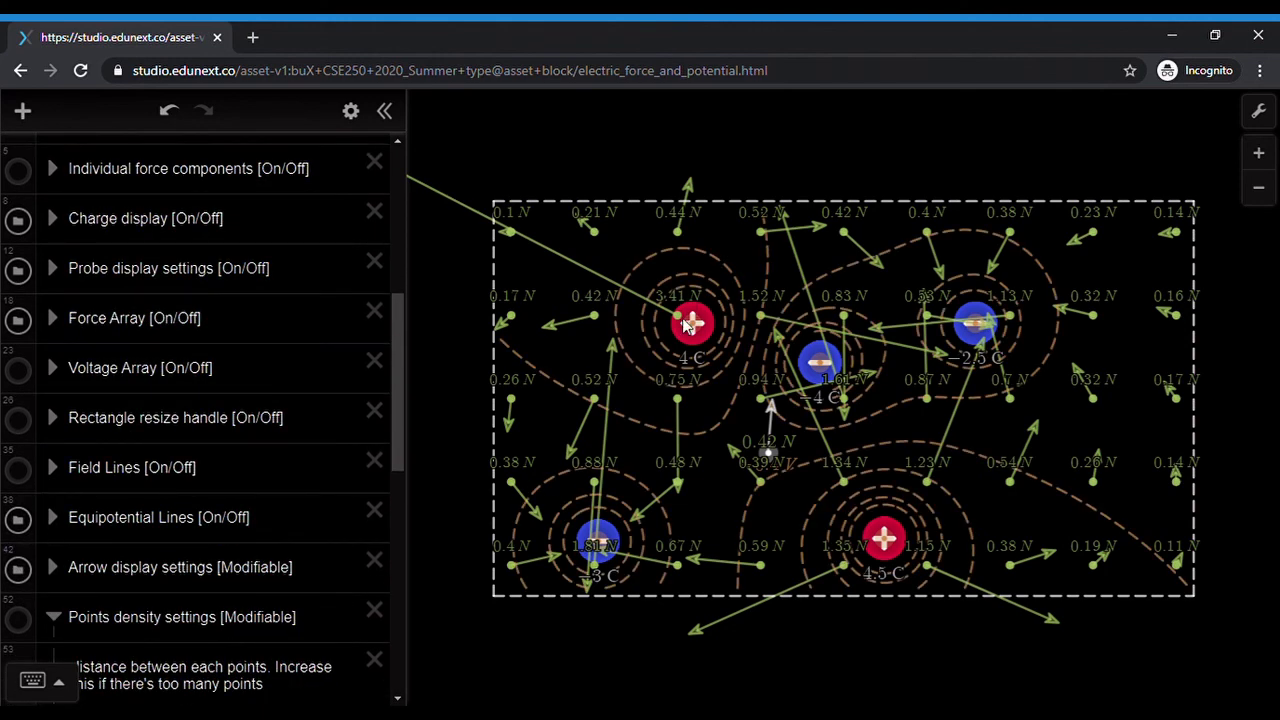
{"action": "left_click_drag", "start_coordinate": [767, 452], "coordinate": [764, 234]}
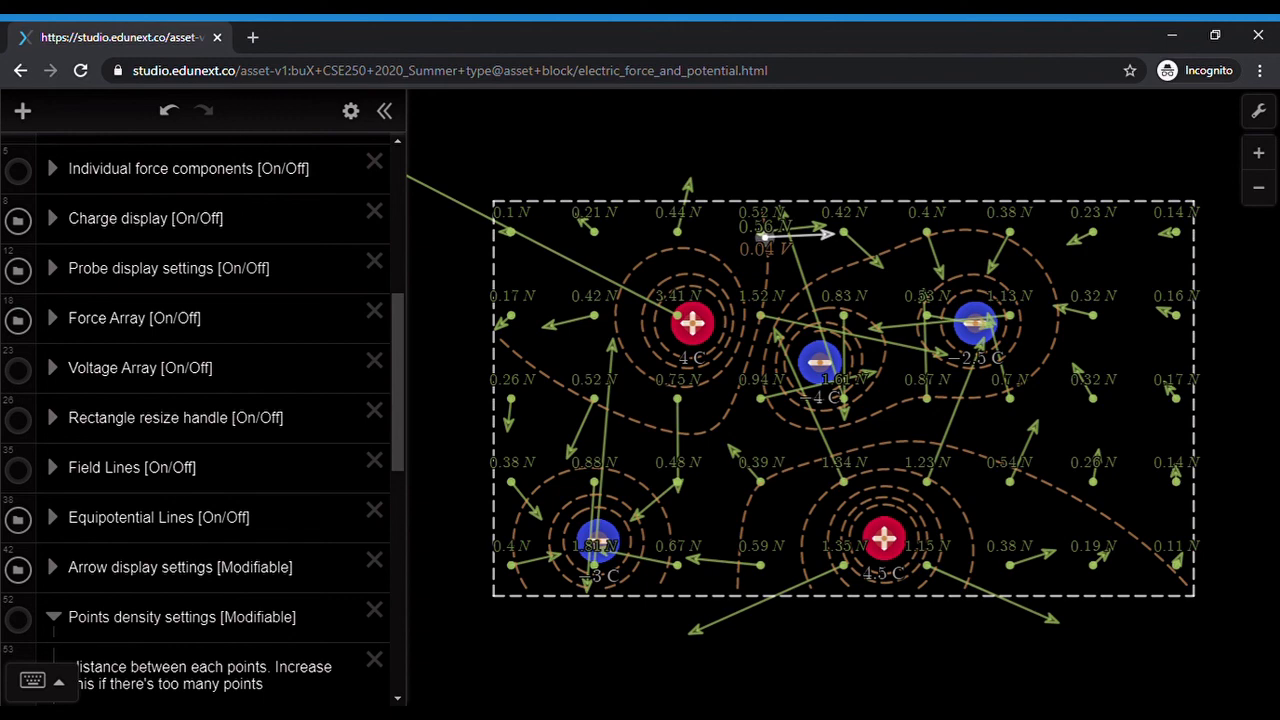
{"action": "scroll", "coordinate": [200, 420], "scroll_direction": "down", "scroll_amount": 2}
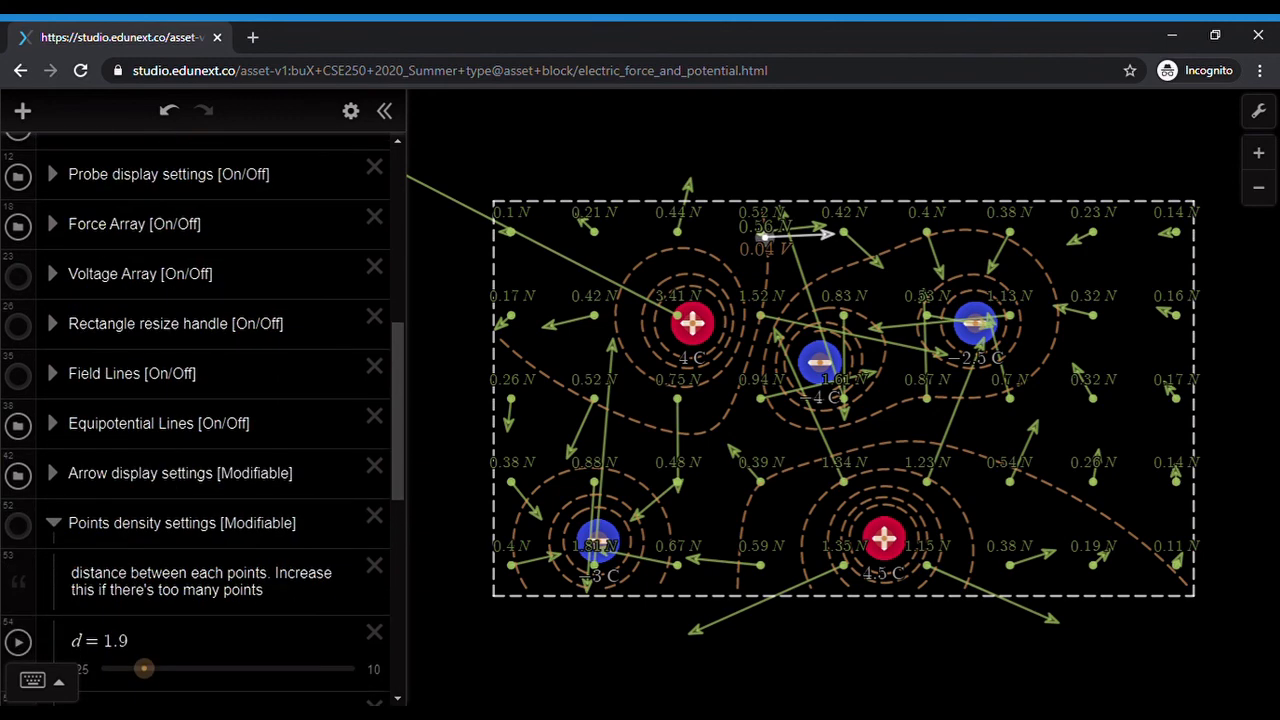